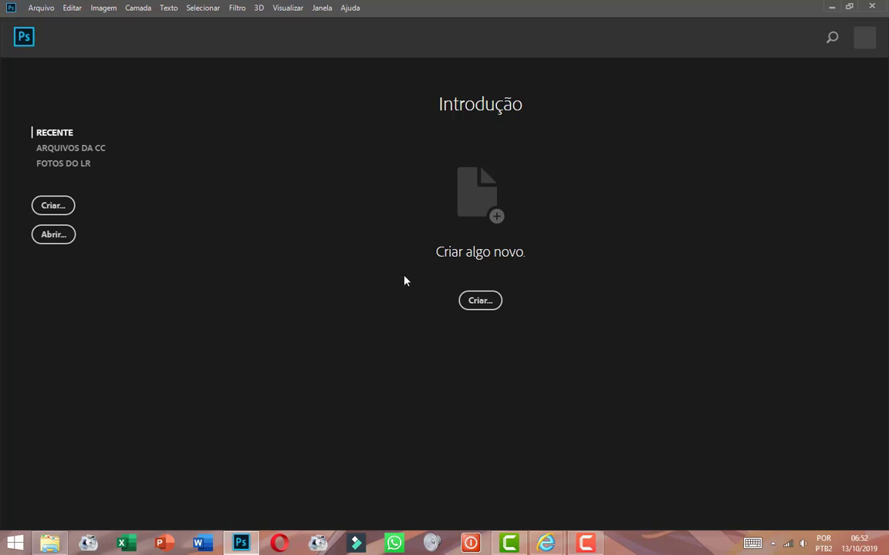
Step: Start a new document and compare the 300 x 168, 820 x 312 and 7 x 5 inch presets
click(471, 305)
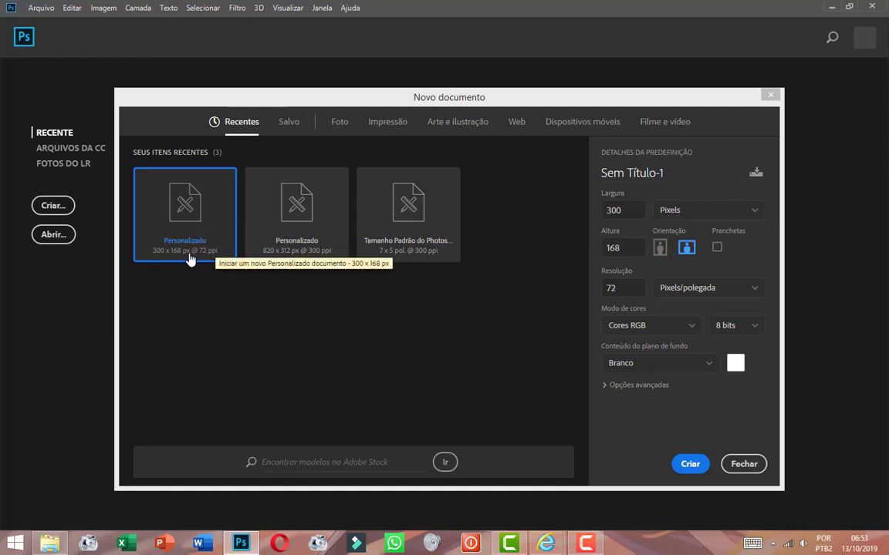
click(621, 210)
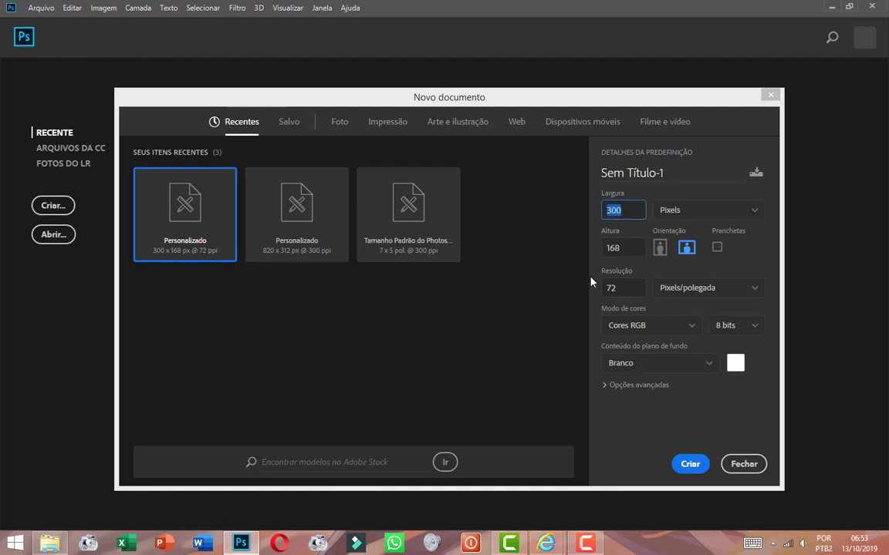
key(Tab)
click(607, 286)
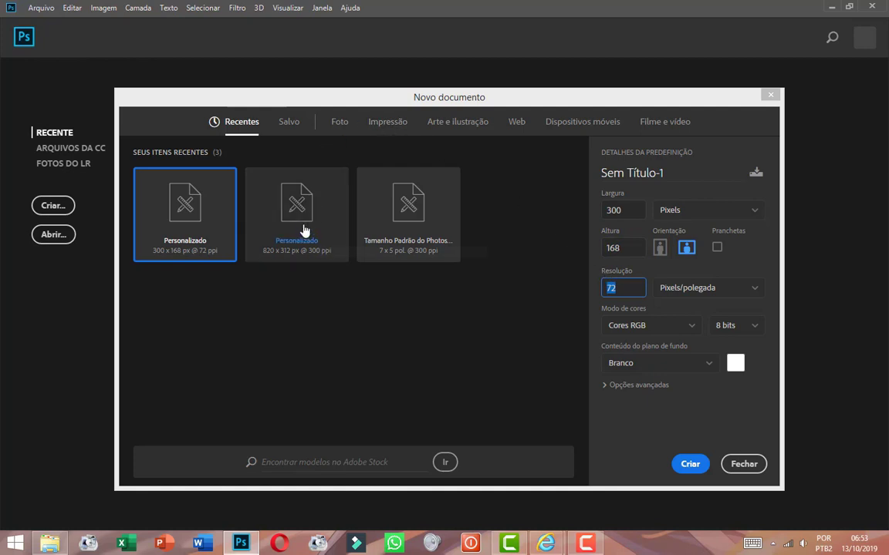
click(259, 186)
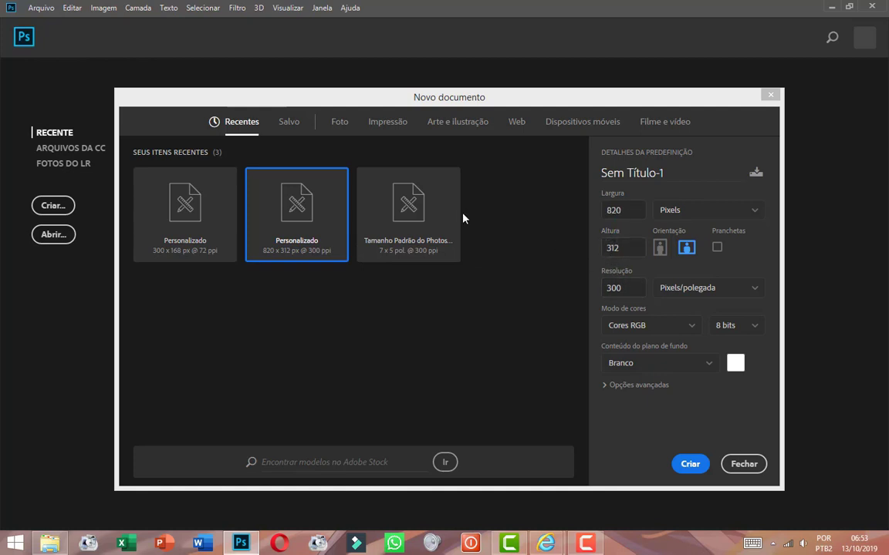
click(414, 213)
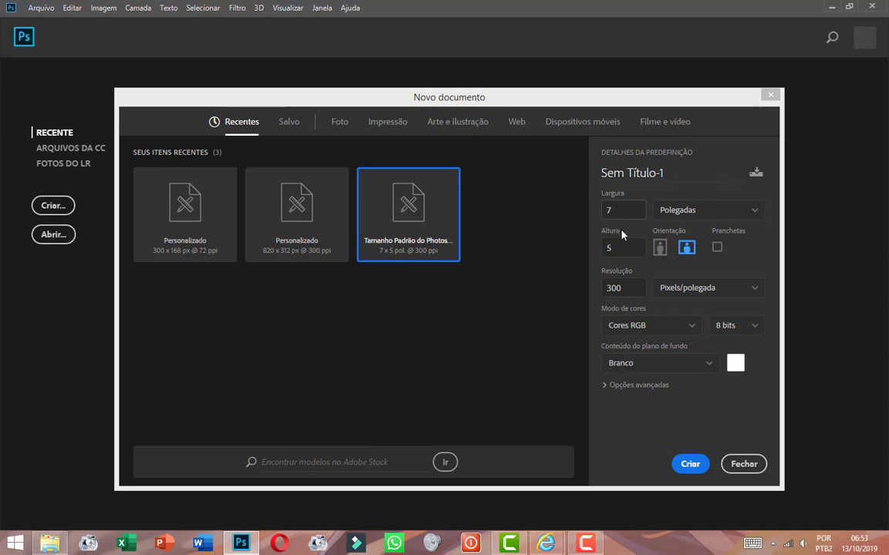
Step: Return to the Personalizado 300 x 168 px preset and name the document Anime
click(749, 210)
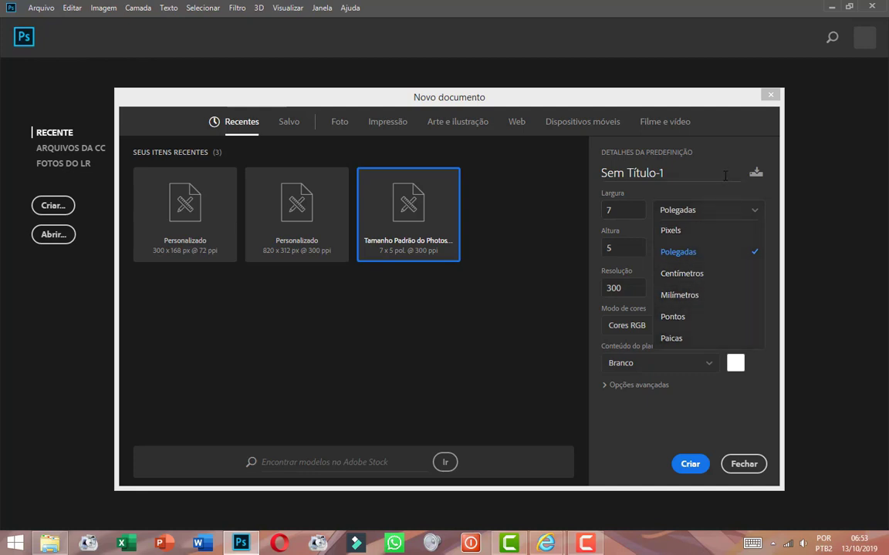
click(753, 195)
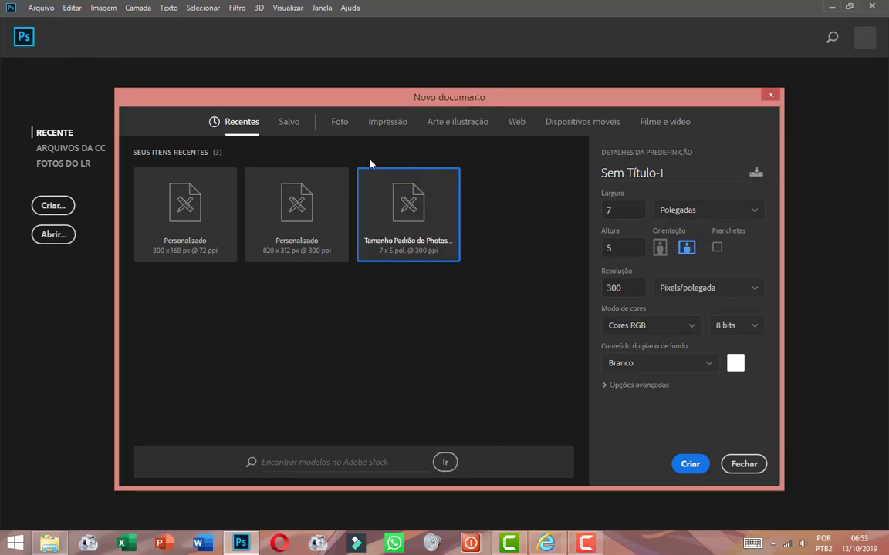
click(196, 219)
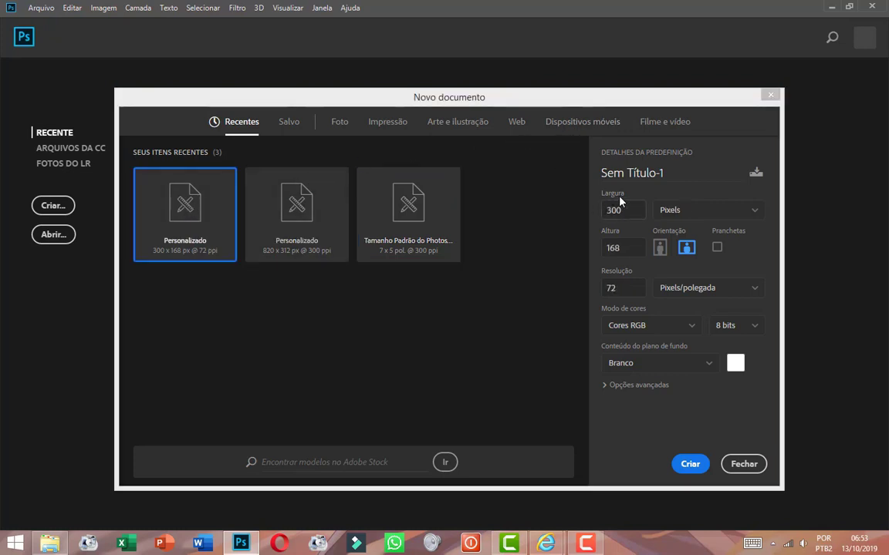
triple_click(606, 173)
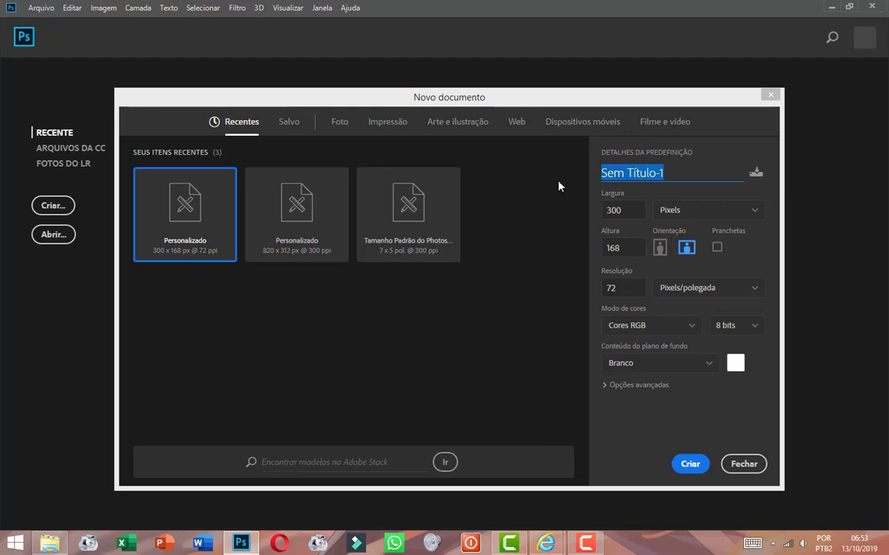
text(Ani)
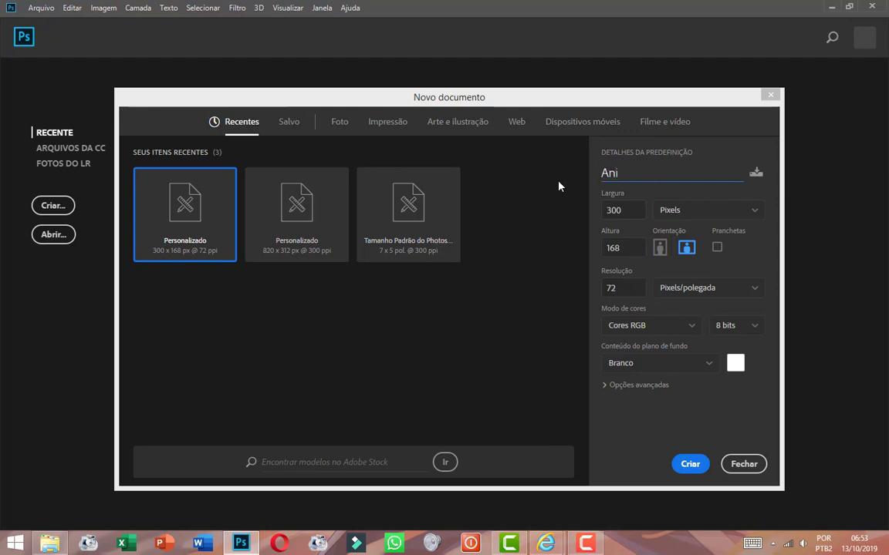
text(me)
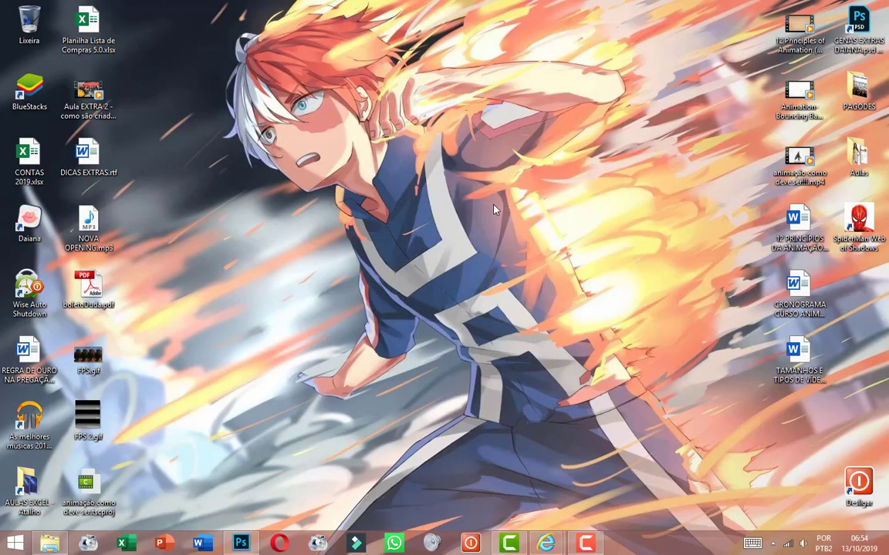
Step: Open the TAMANHOS E TIPOS DE VÍDEOS document maximized and select the 1280 x 720 size
click(796, 354)
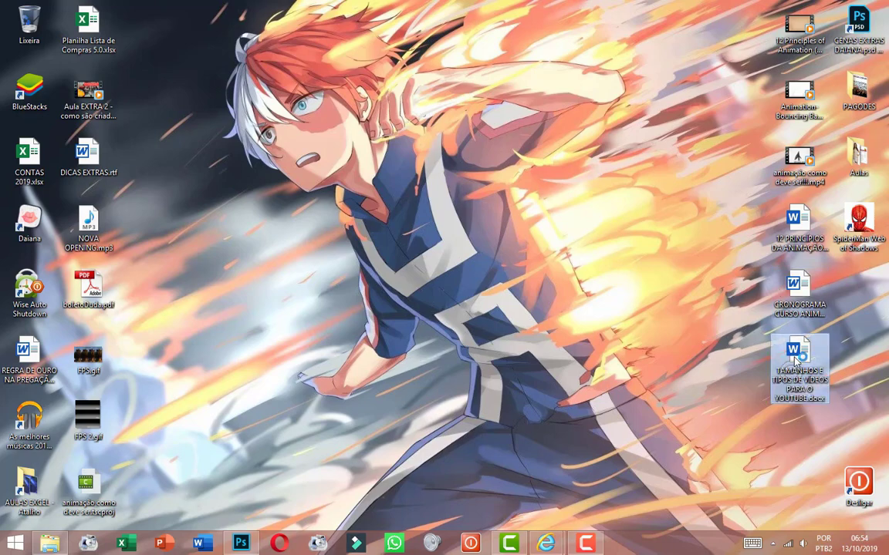
double_click(796, 354)
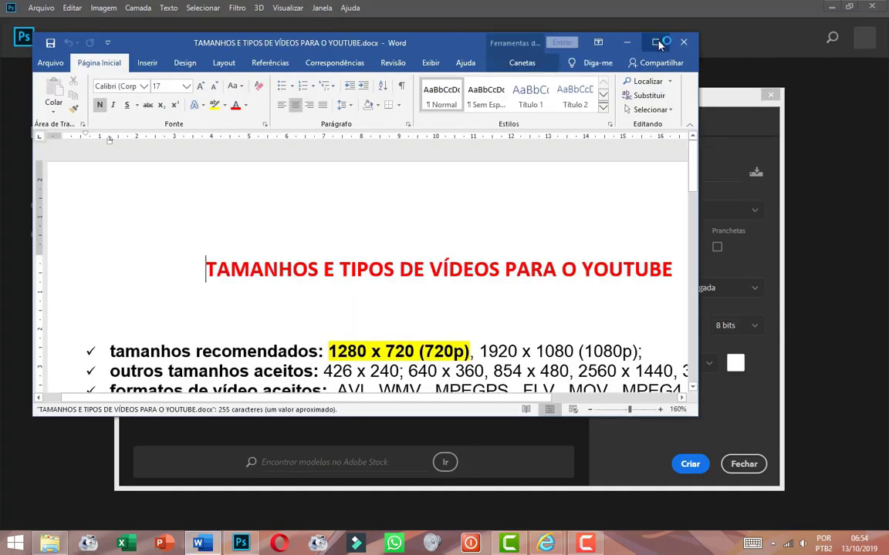
click(662, 38)
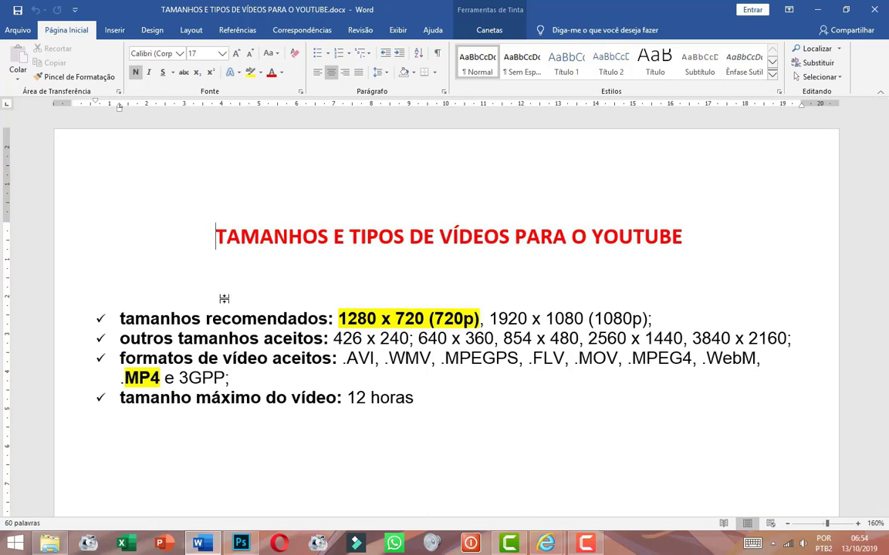
click(201, 269)
click(258, 318)
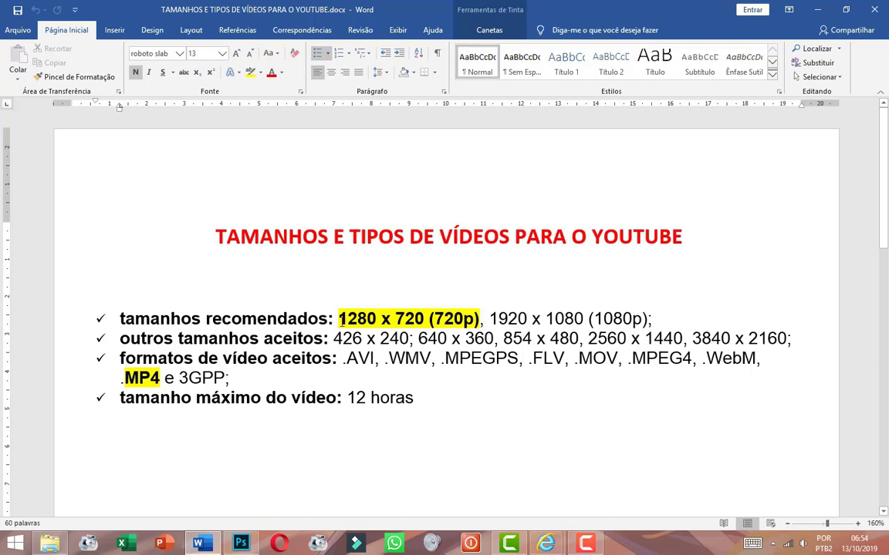
drag(339, 319, 421, 314)
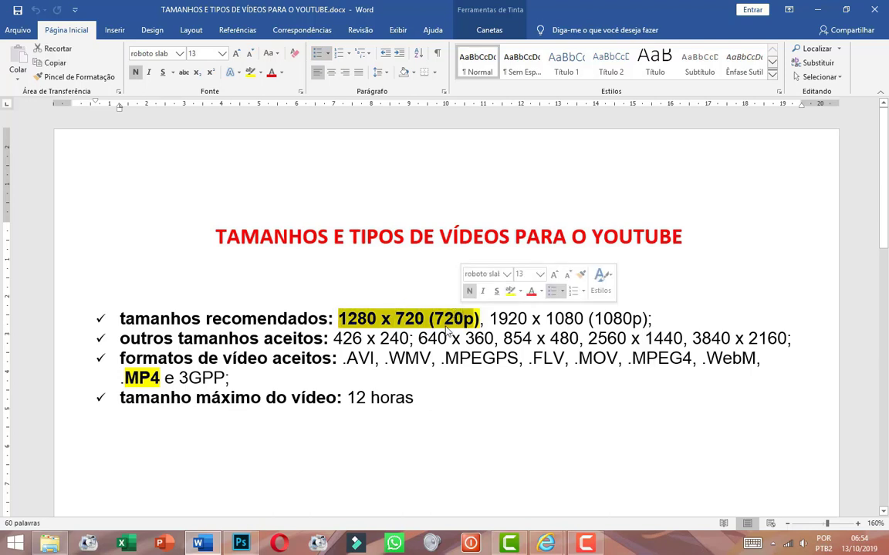
Step: Highlight 1280 x 720 (720p) as recommended, then the sizes 426 x 240 through 854 x 480
click(442, 319)
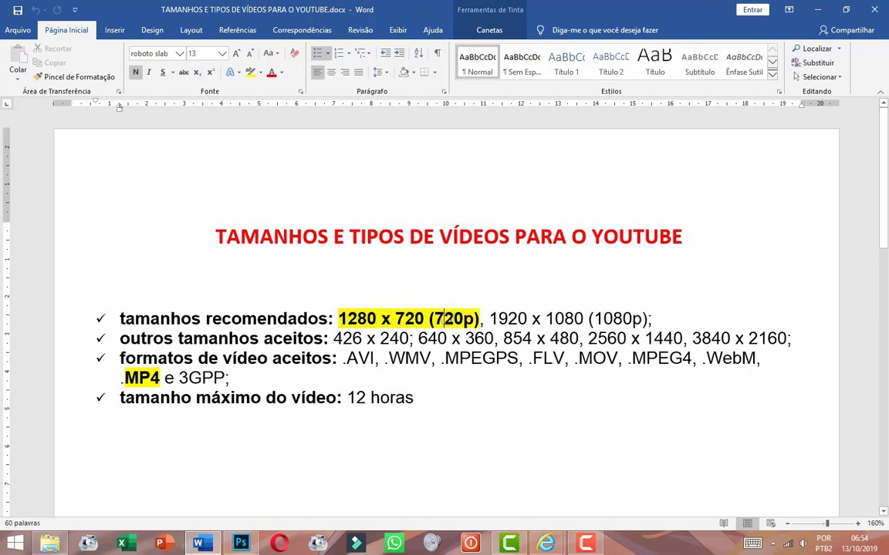
double_click(455, 319)
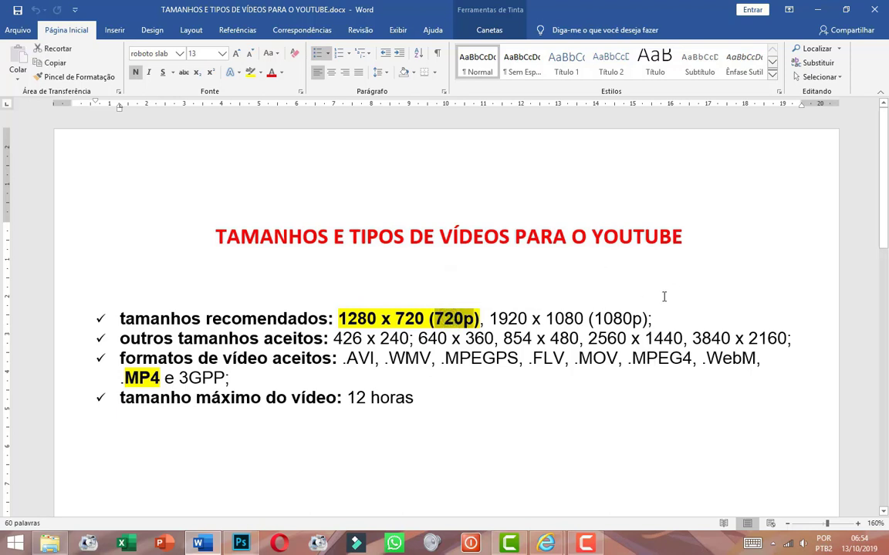
double_click(617, 319)
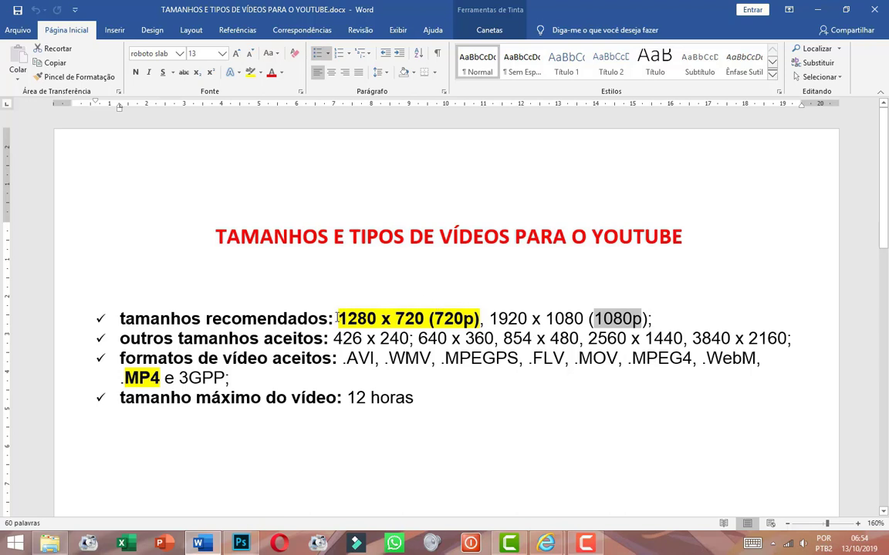
drag(336, 318, 478, 318)
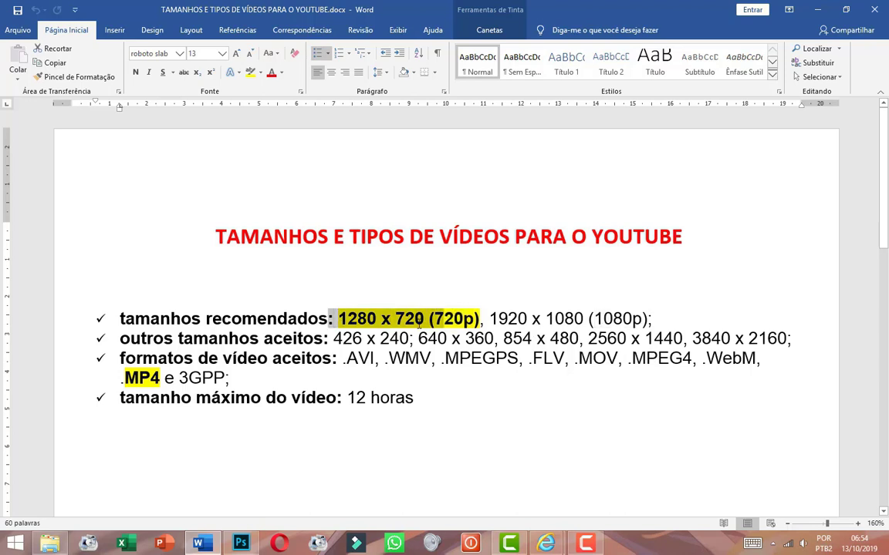
click(344, 319)
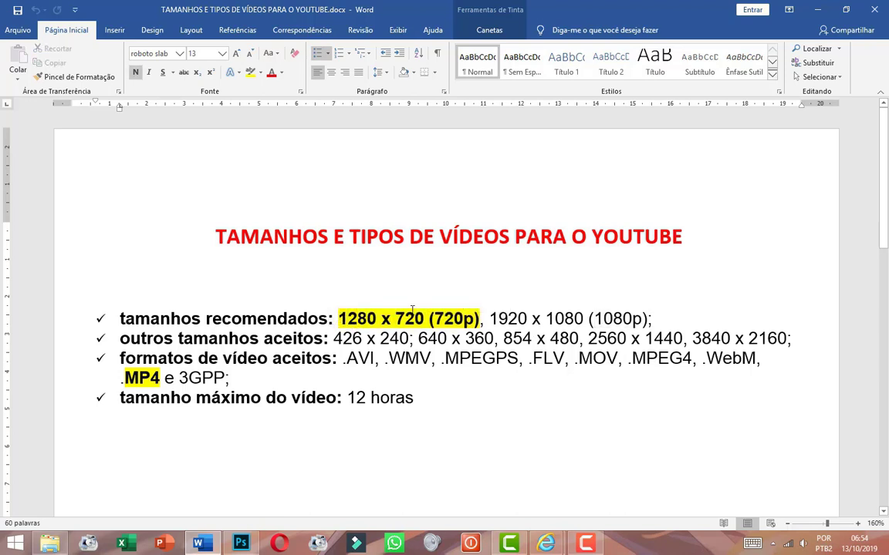
drag(337, 319, 479, 318)
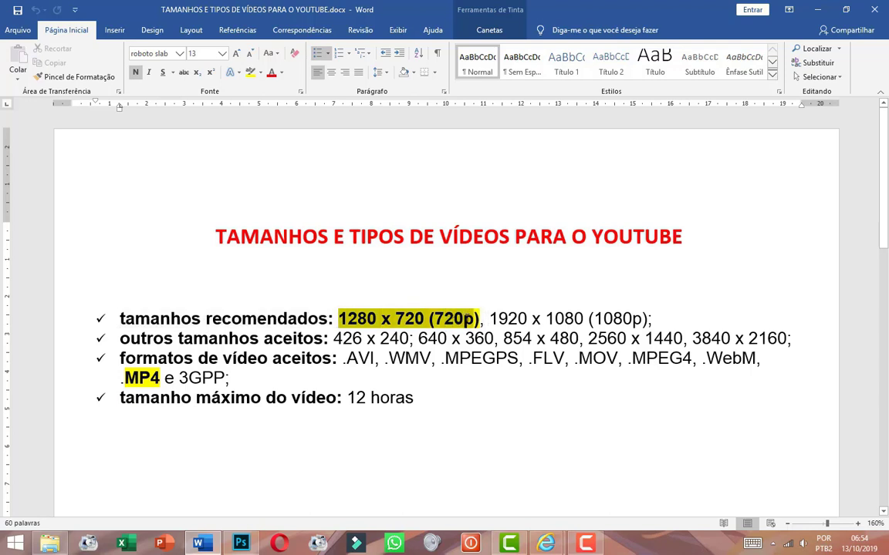
click(469, 338)
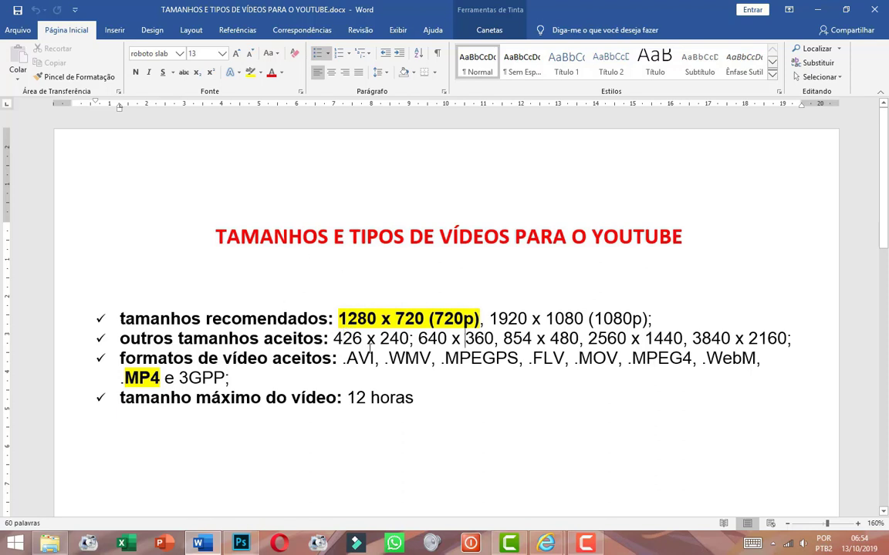
drag(334, 339, 787, 340)
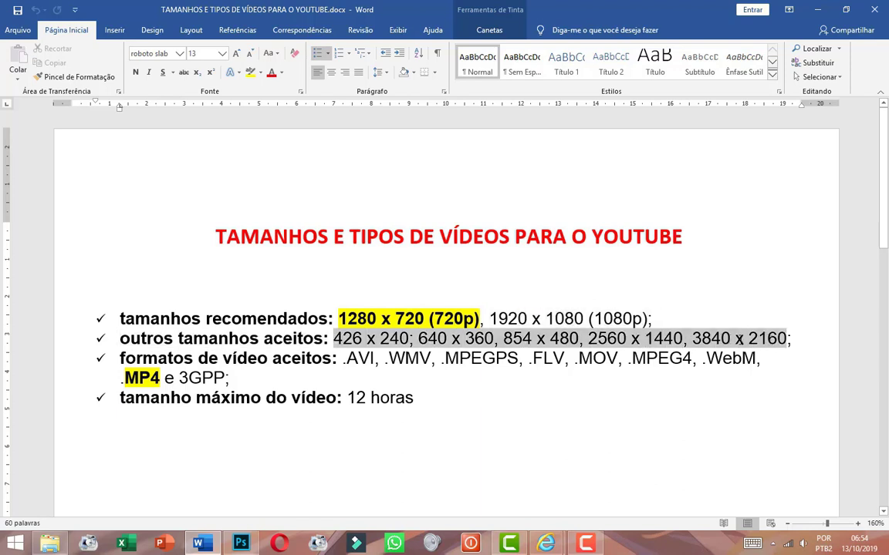
mouse_move(787, 340)
mouse_down()
mouse_move(553, 340)
mouse_move(579, 338)
mouse_up()
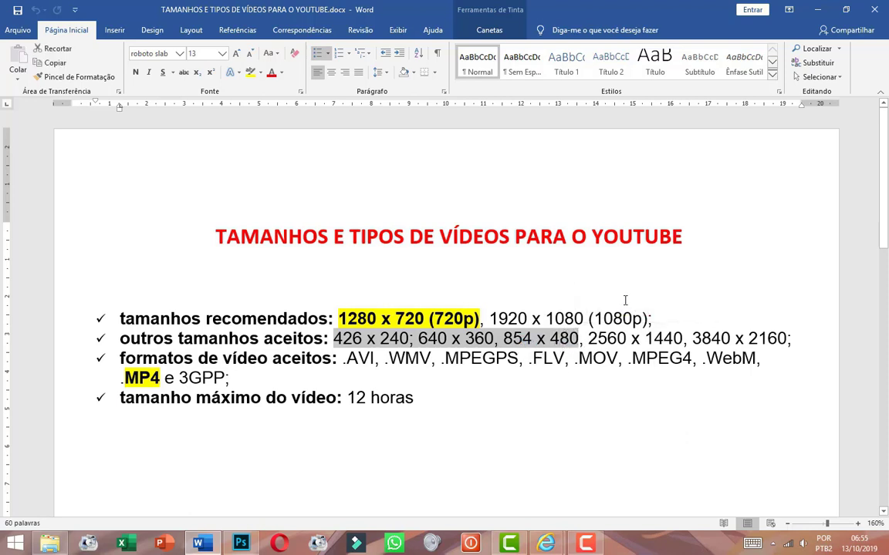
click(588, 338)
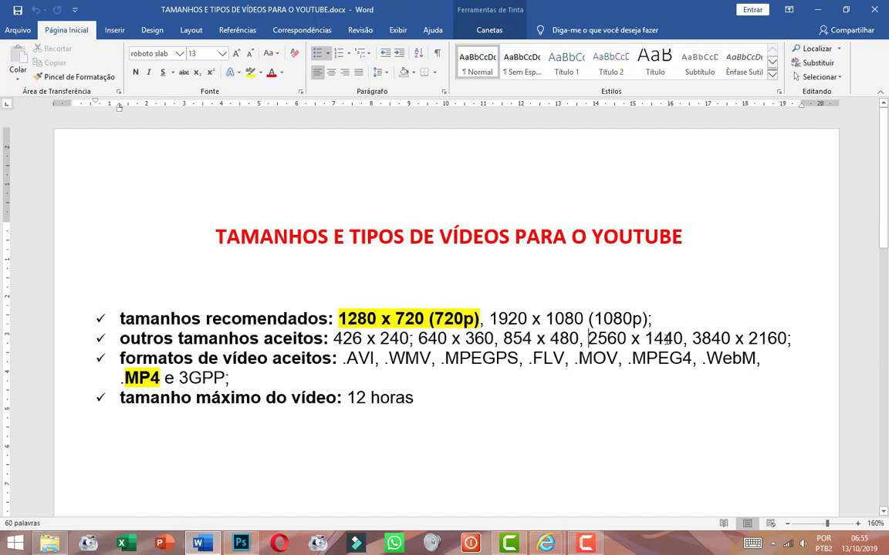
drag(587, 338, 774, 338)
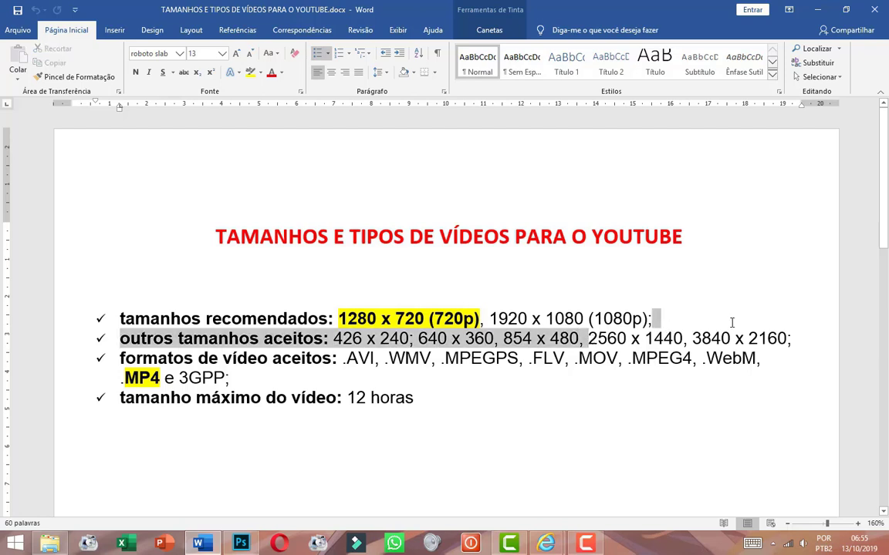
click(615, 338)
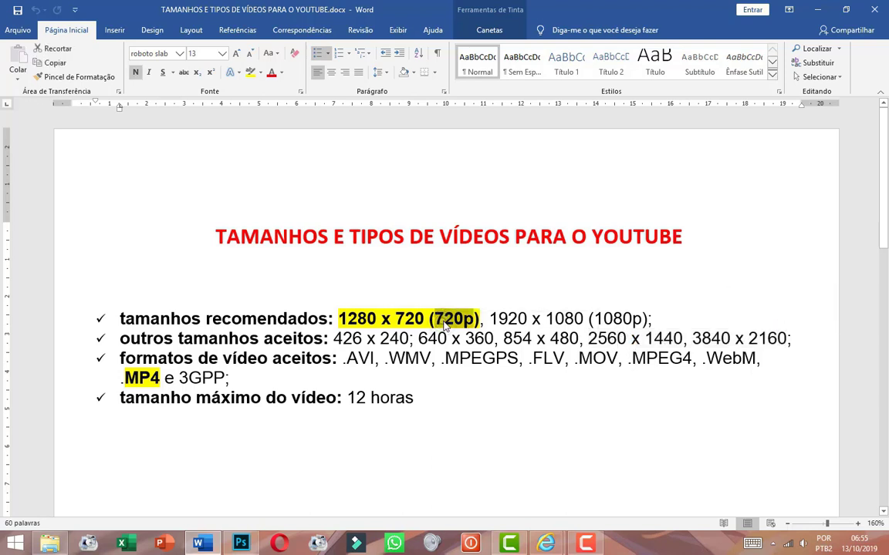
triple_click(417, 318)
double_click(613, 318)
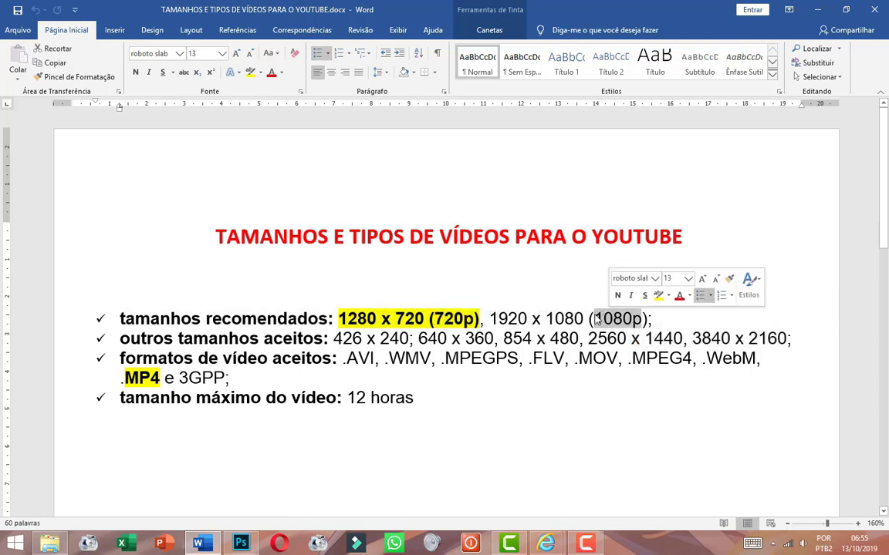
click(230, 377)
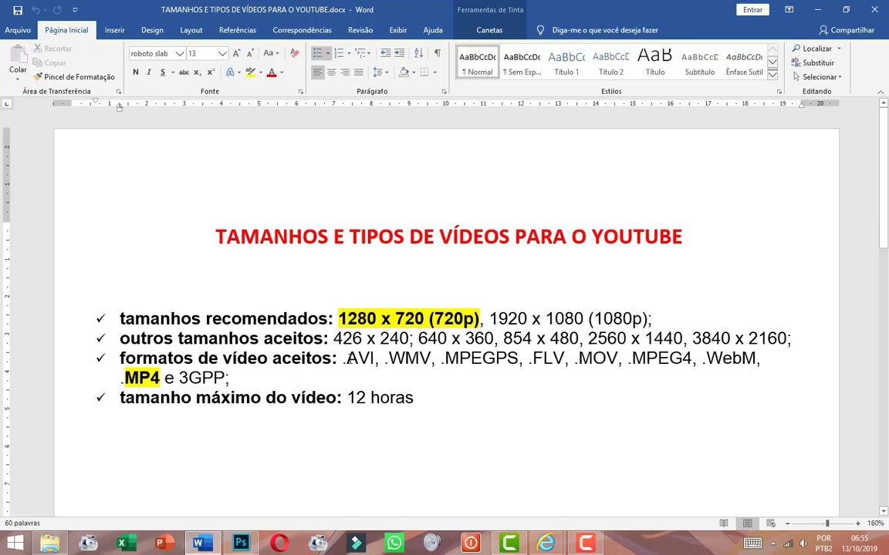
drag(346, 358, 472, 351)
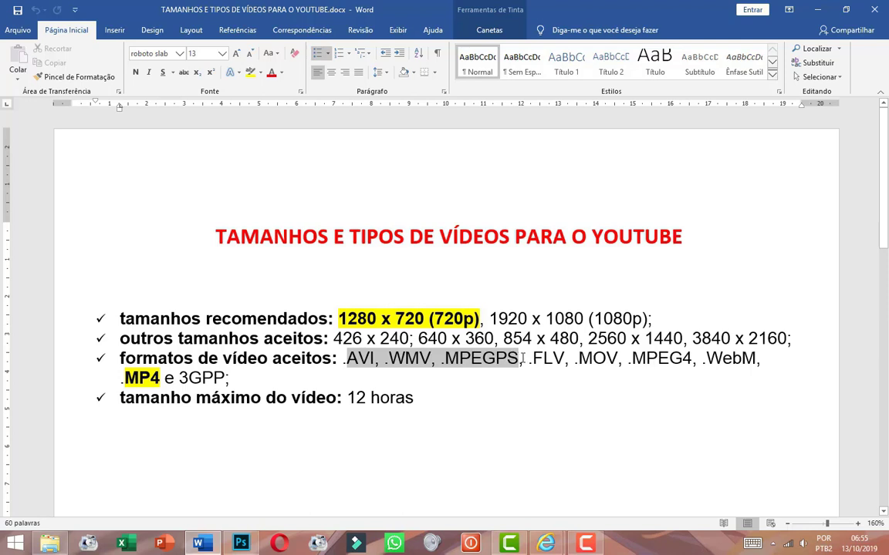
mouse_move(522, 358)
mouse_down()
mouse_move(734, 358)
mouse_move(653, 348)
mouse_up()
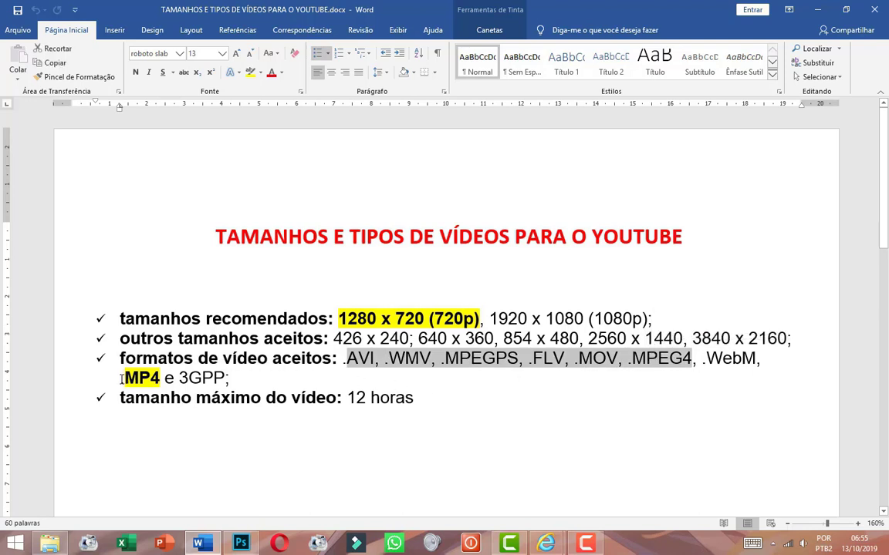
drag(122, 378, 160, 378)
shift+click(239, 372)
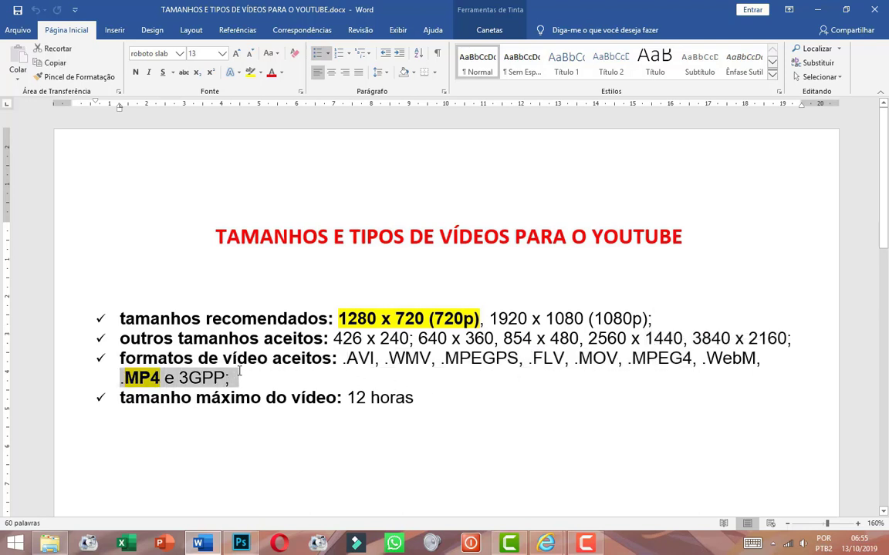
click(198, 358)
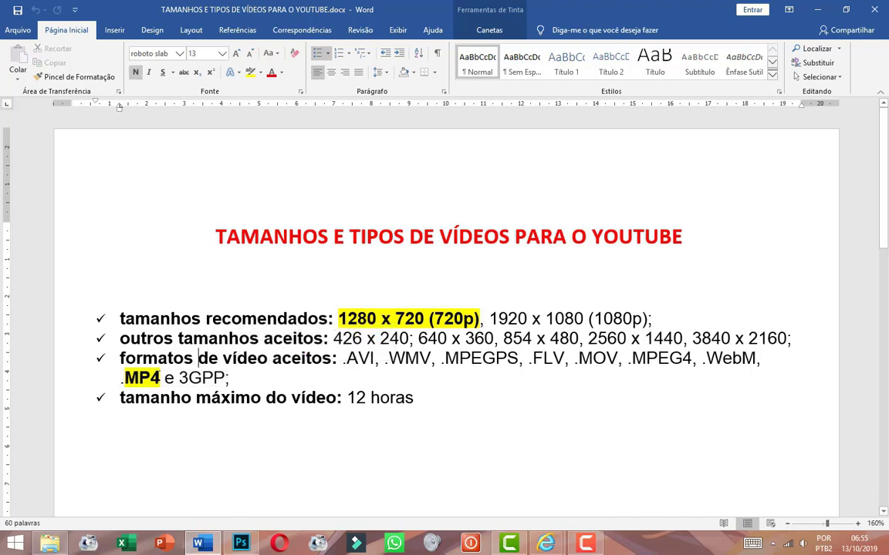
triple_click(131, 358)
double_click(142, 378)
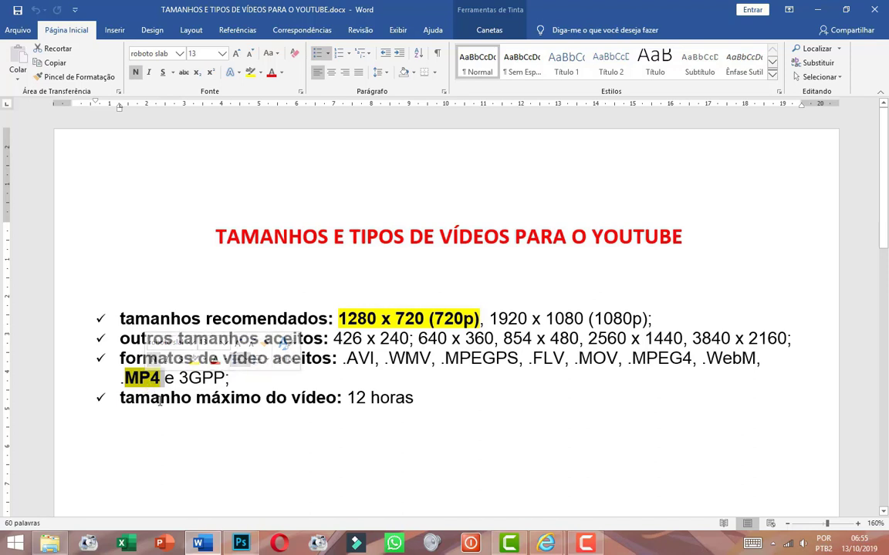
drag(121, 397, 421, 399)
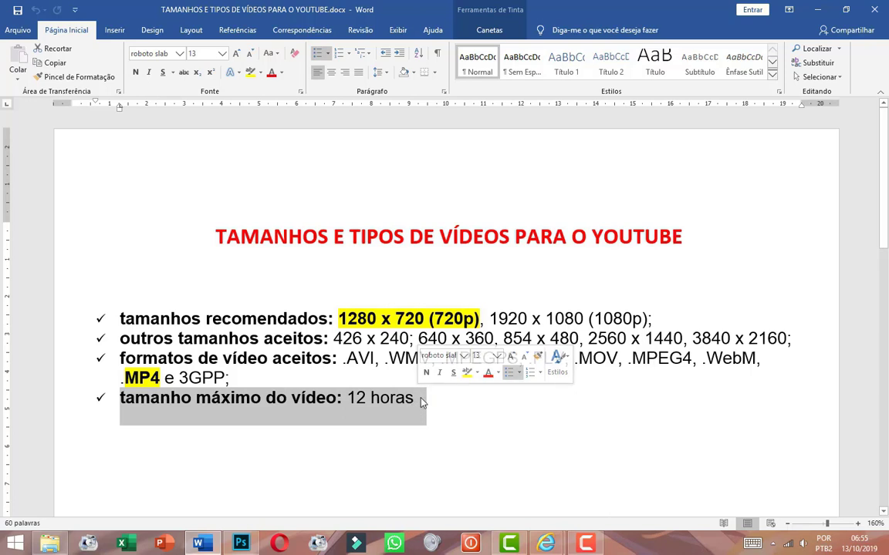
click(422, 401)
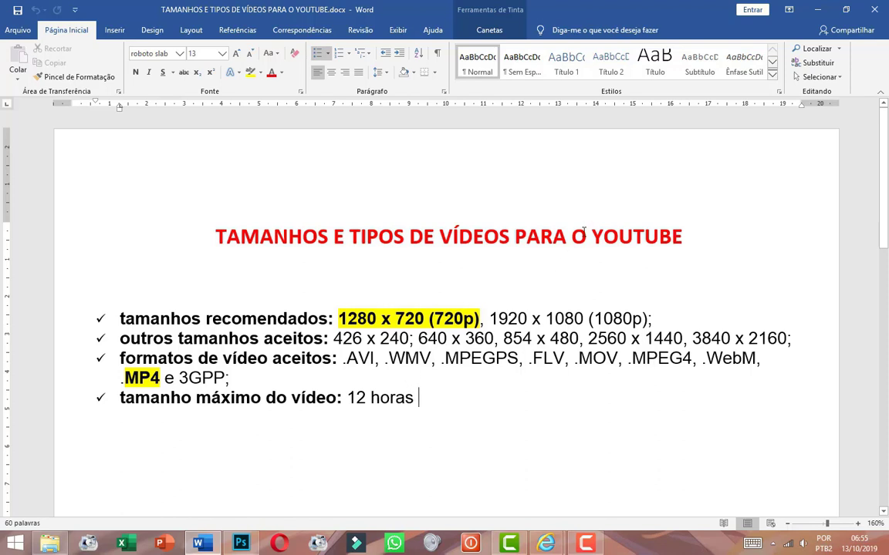
click(241, 544)
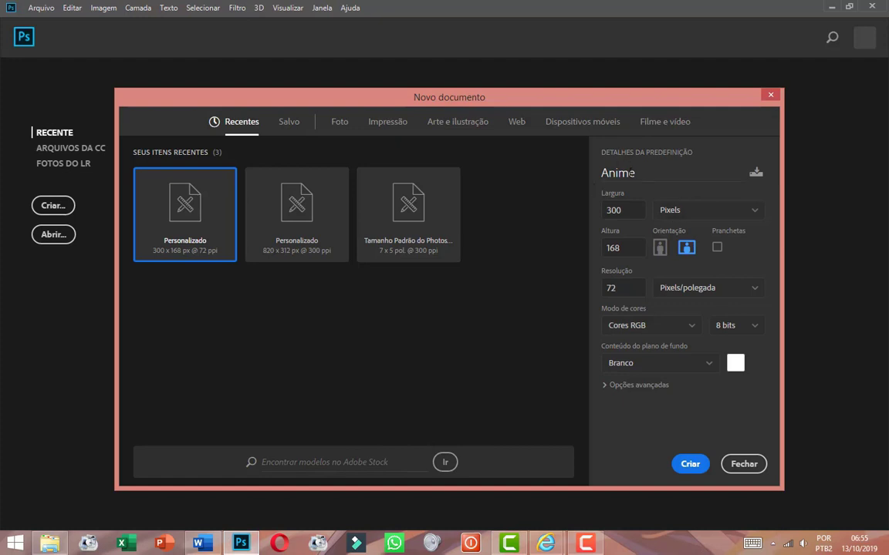
click(599, 173)
drag(631, 173, 601, 172)
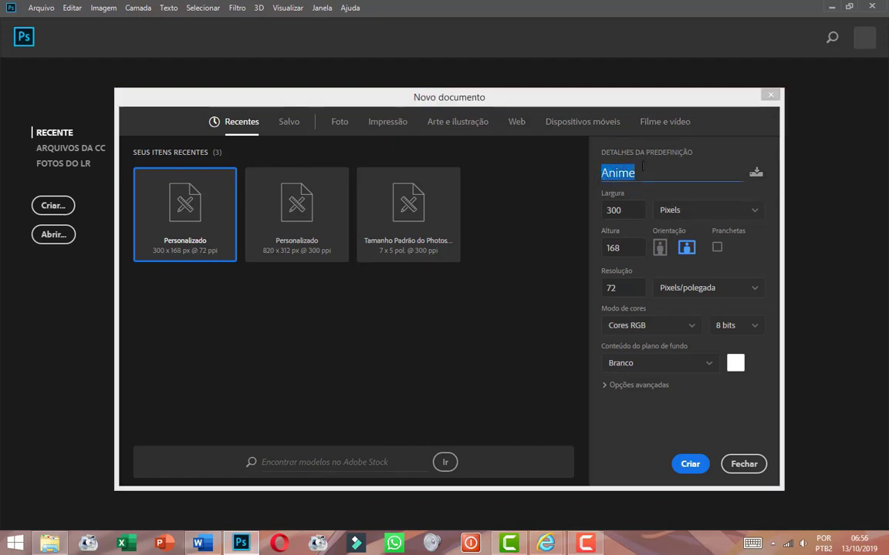
click(635, 174)
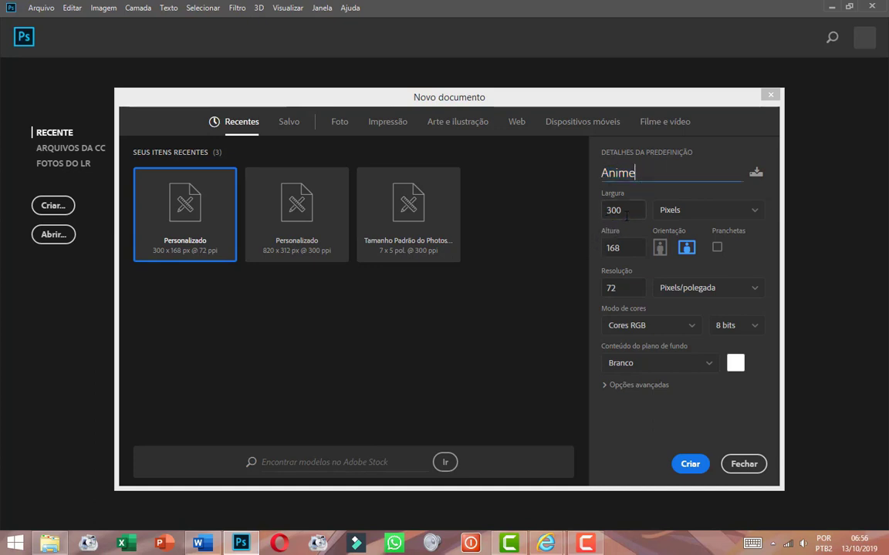
click(628, 211)
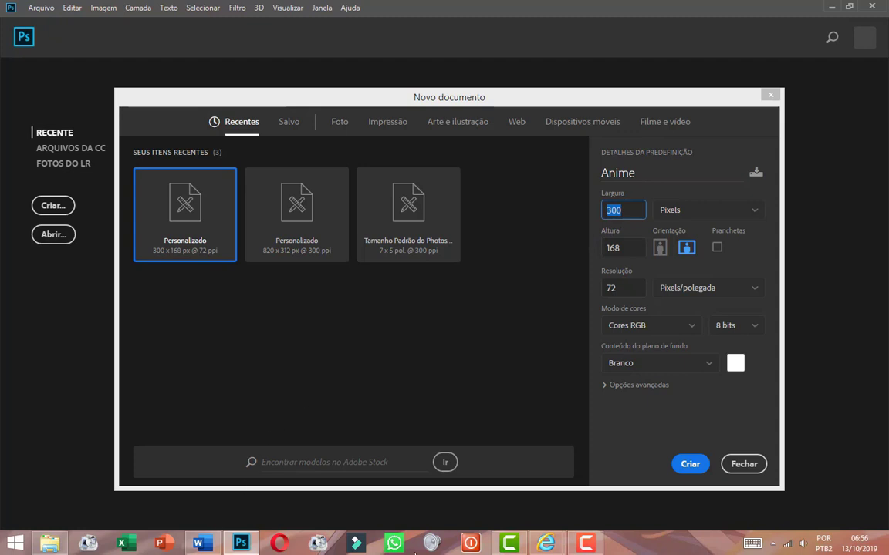
click(202, 545)
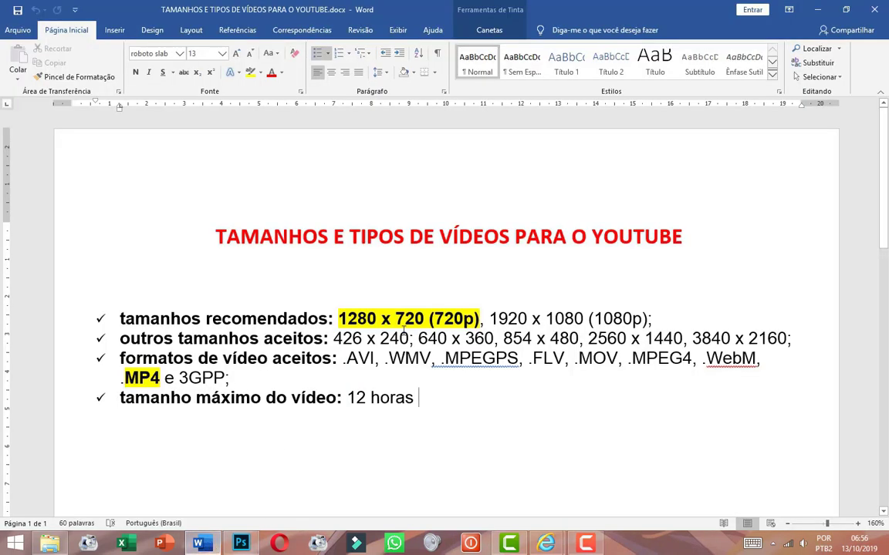
double_click(357, 319)
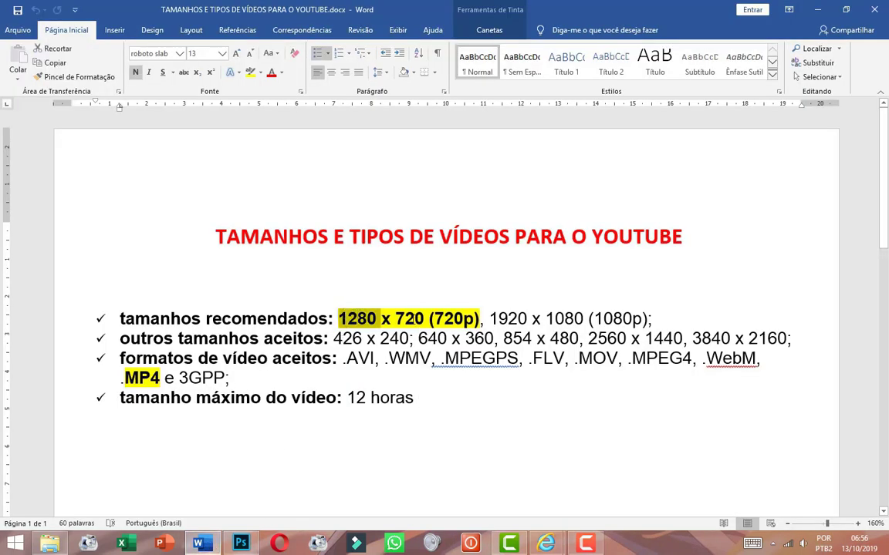
double_click(410, 318)
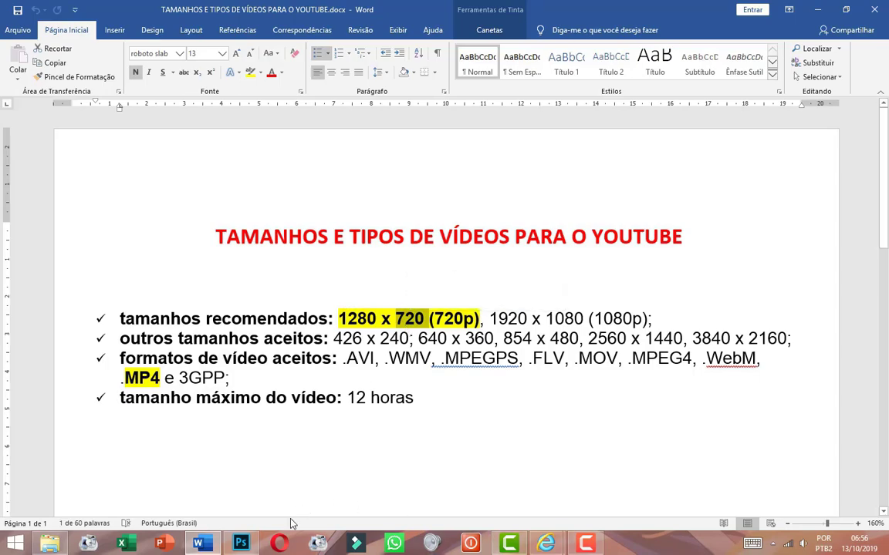
Step: Set the Anime document width to 1280 px and height to 720 px
click(240, 544)
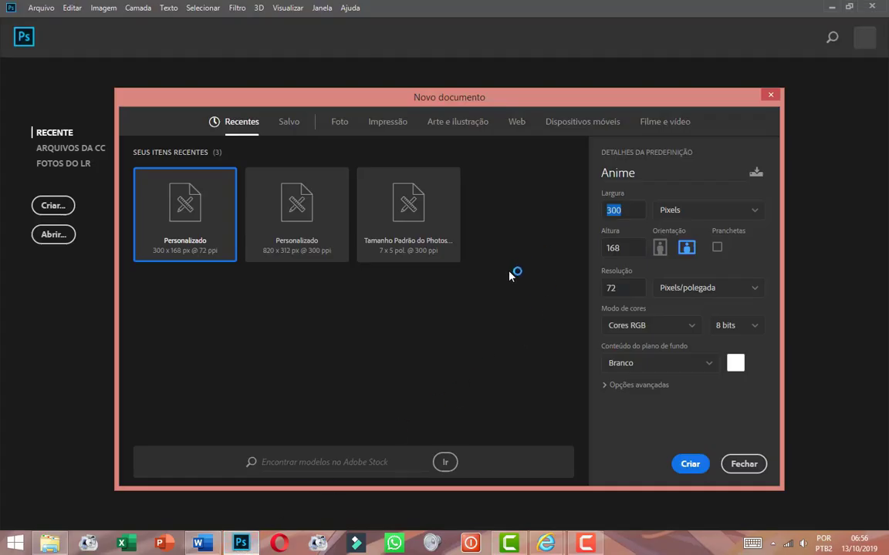
text(1)
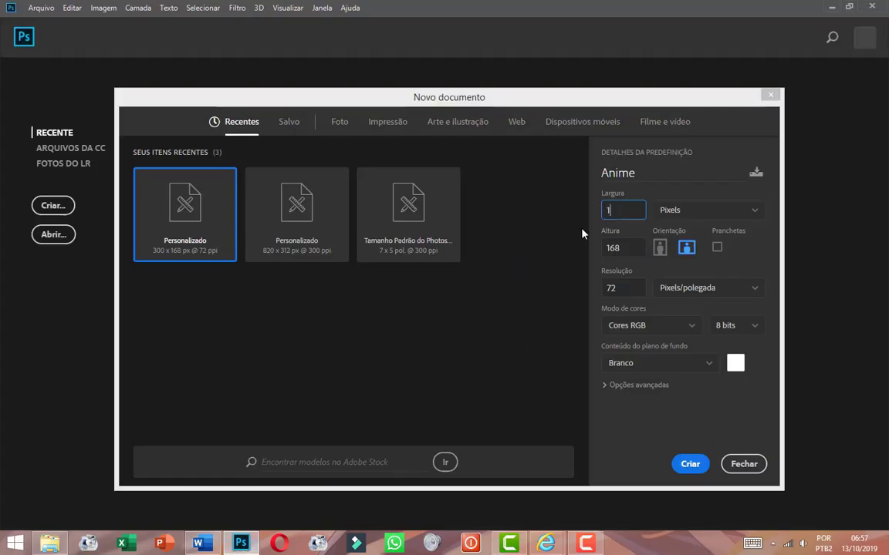
text(280)
key(Tab)
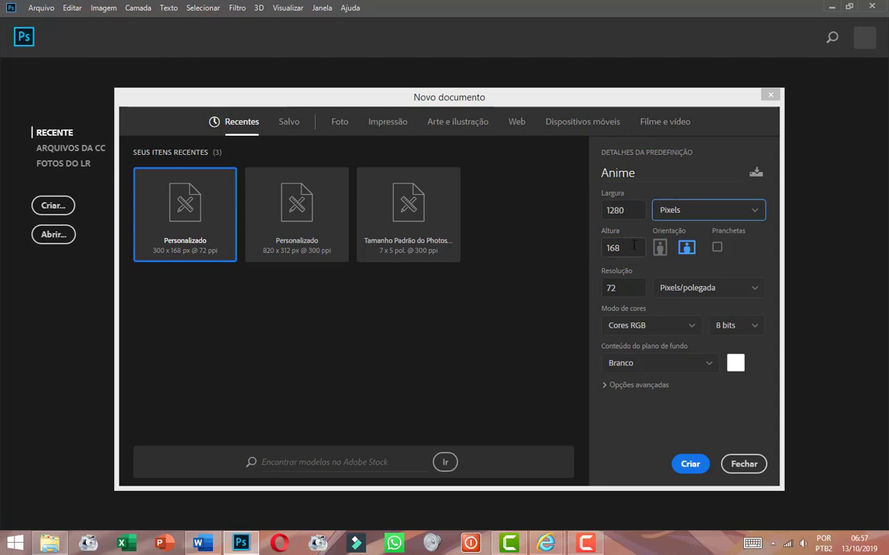
key(Tab)
text(7)
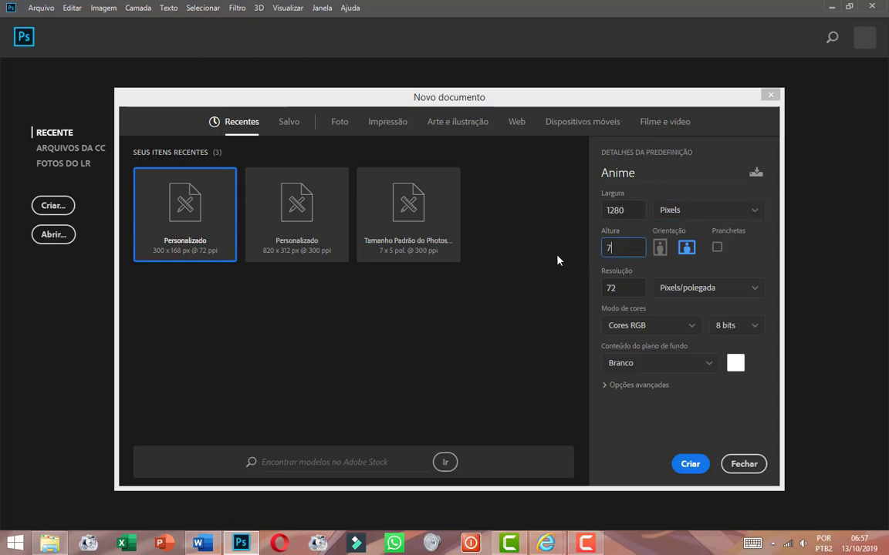
text(20)
Step: Keep landscape orientation and set the resolution to 300 pixels per inch
click(659, 248)
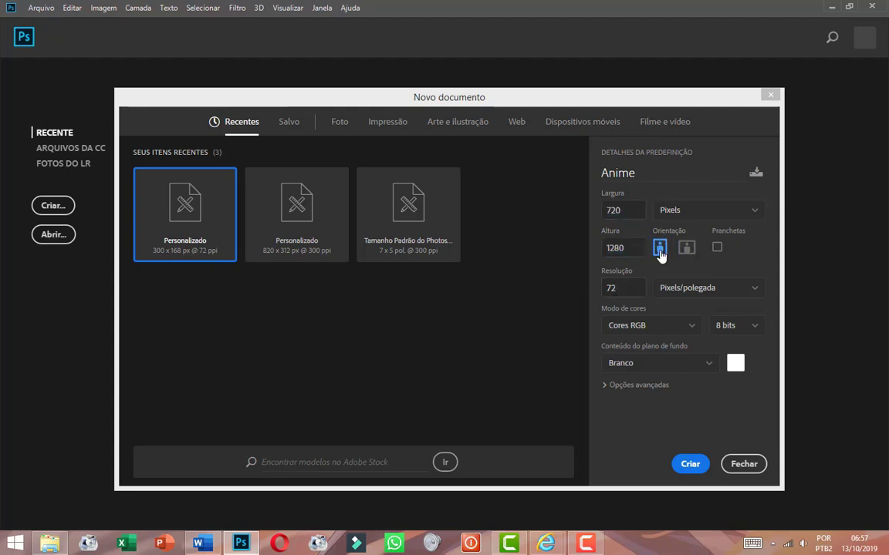
click(687, 248)
click(660, 248)
click(716, 248)
click(659, 248)
click(685, 248)
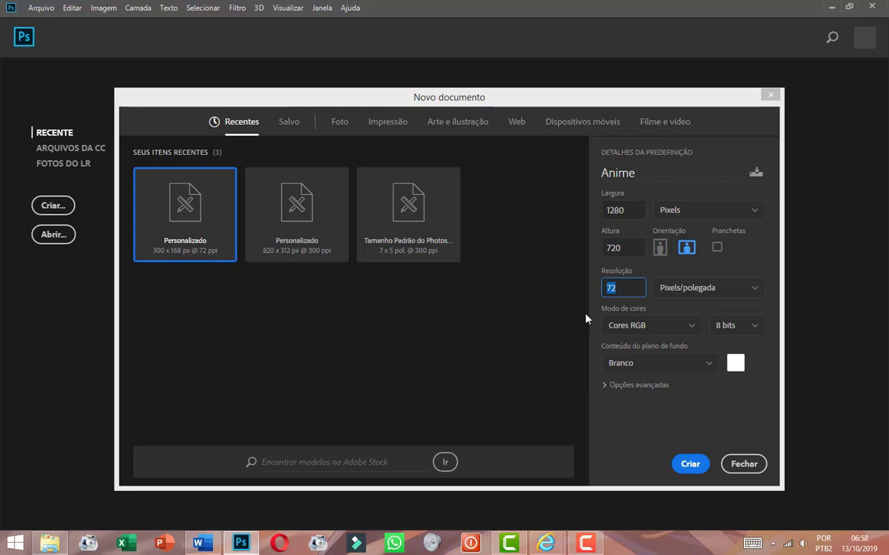
text(300)
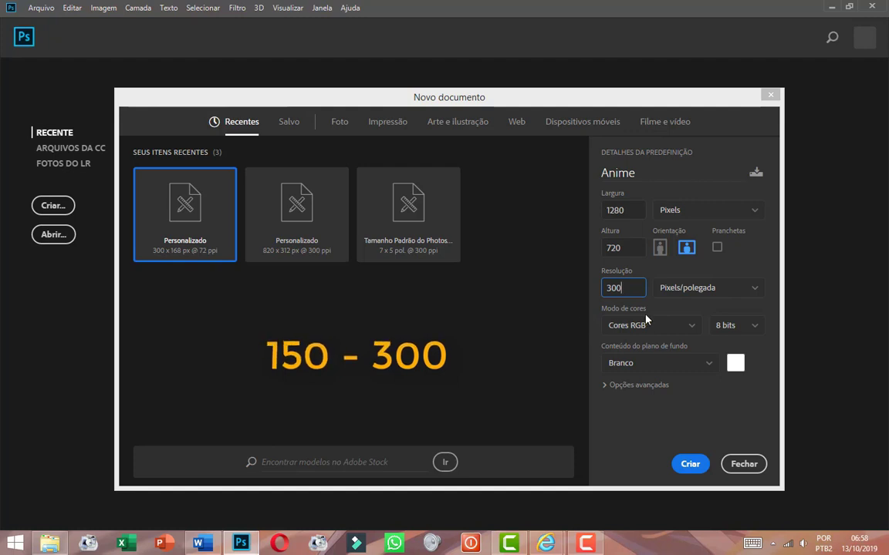
Step: Keep pixels/inch as resolution unit, RGB colour mode and 8-bit depth
click(759, 294)
click(733, 308)
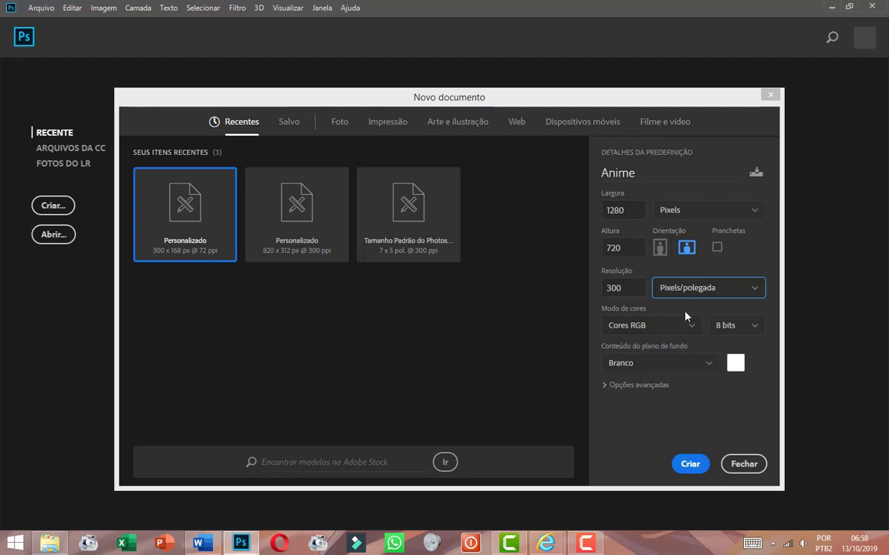
click(692, 331)
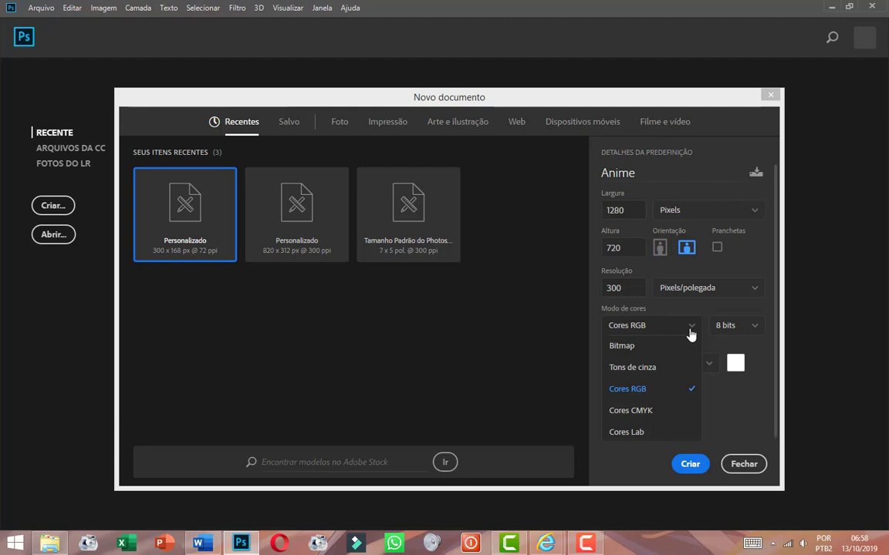
click(691, 333)
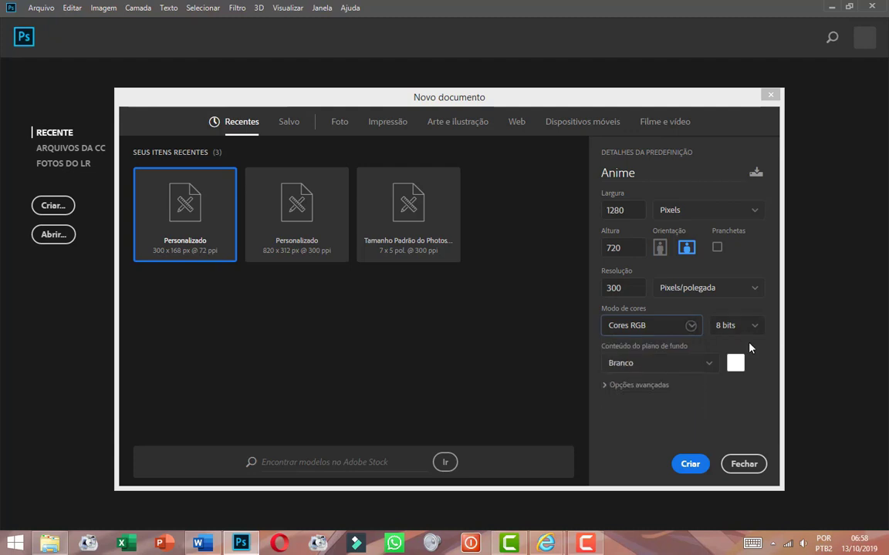
click(754, 332)
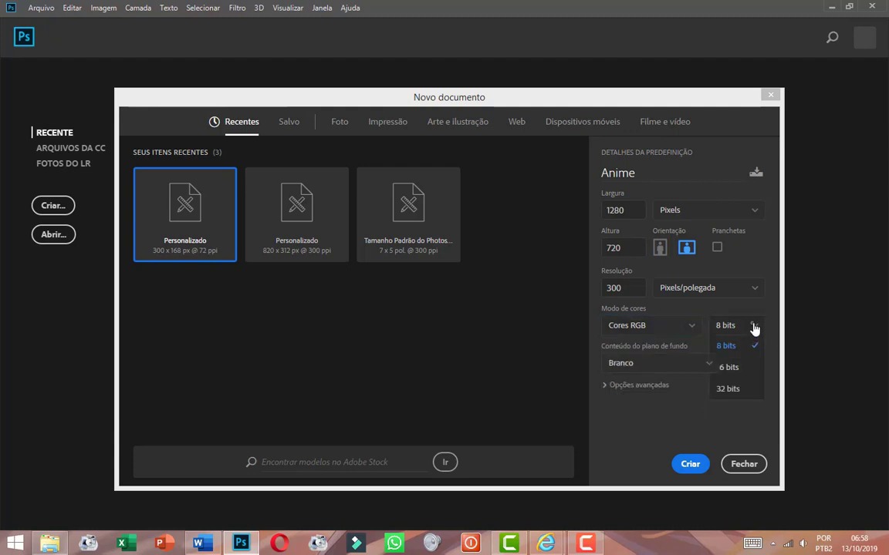
click(639, 339)
click(694, 333)
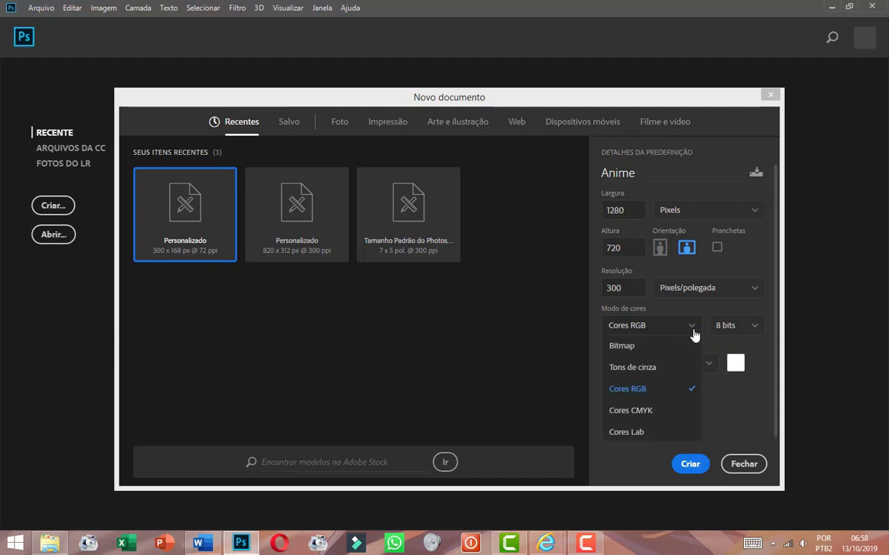
click(695, 334)
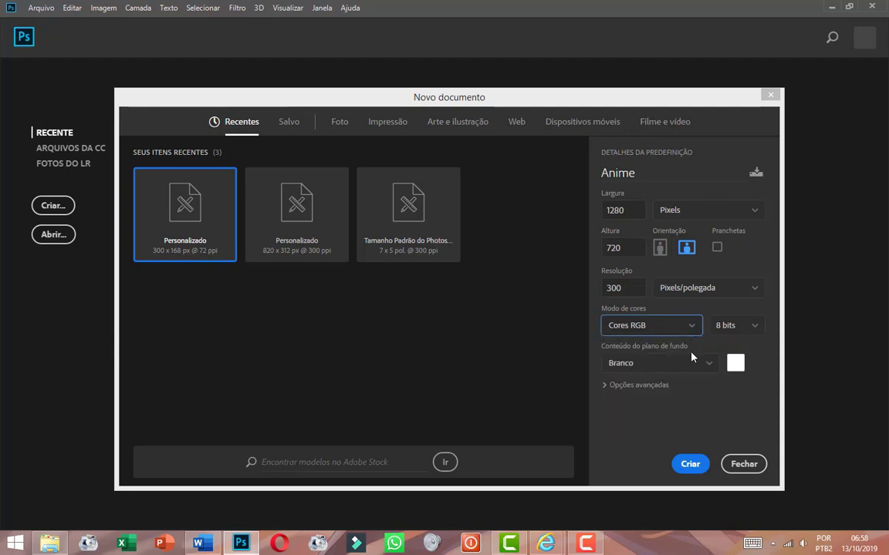
Step: Keep the white (Branco) background and create the Anime document
click(708, 368)
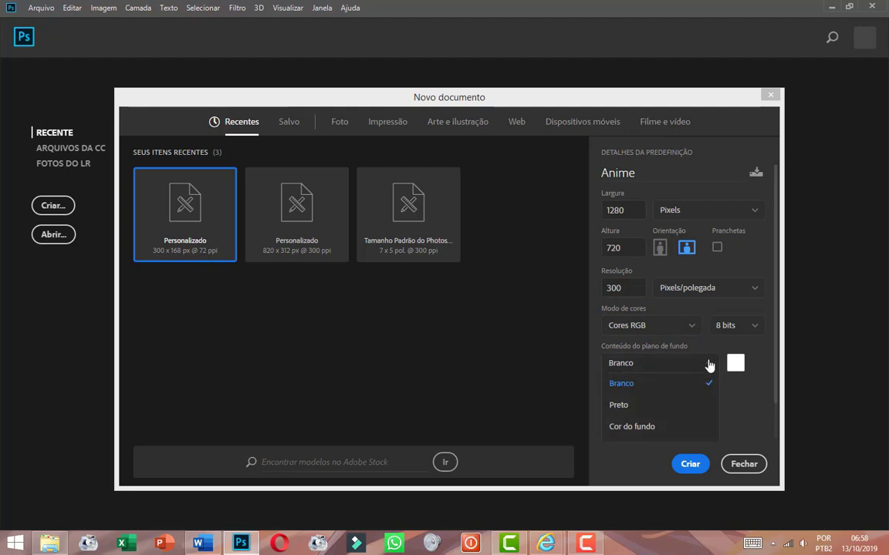
click(709, 363)
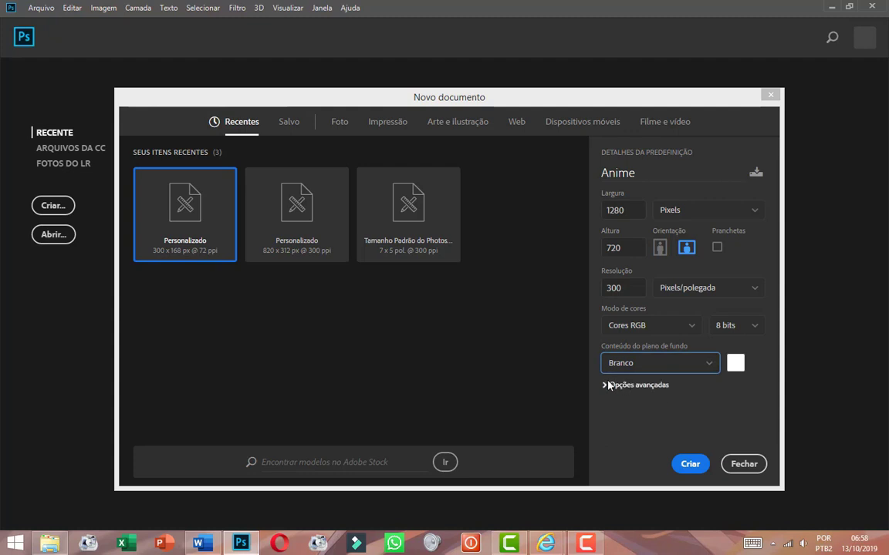
click(609, 385)
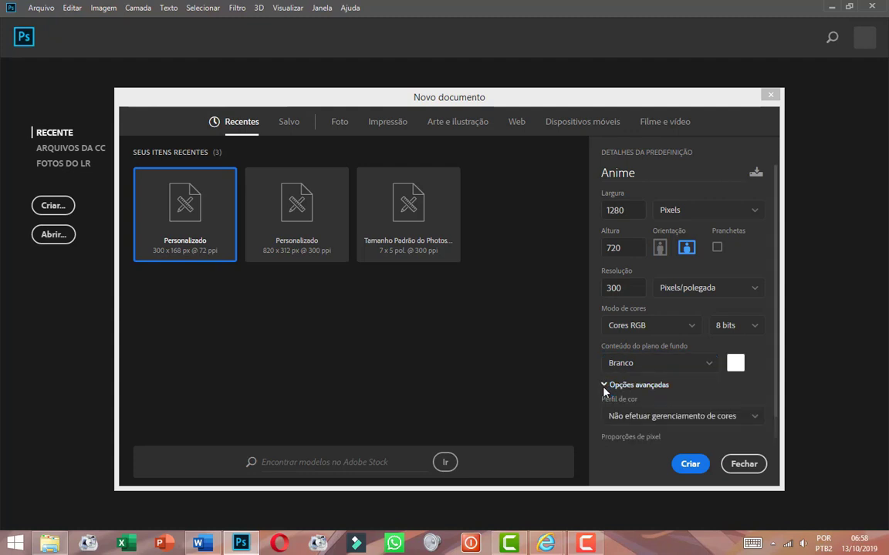
click(605, 385)
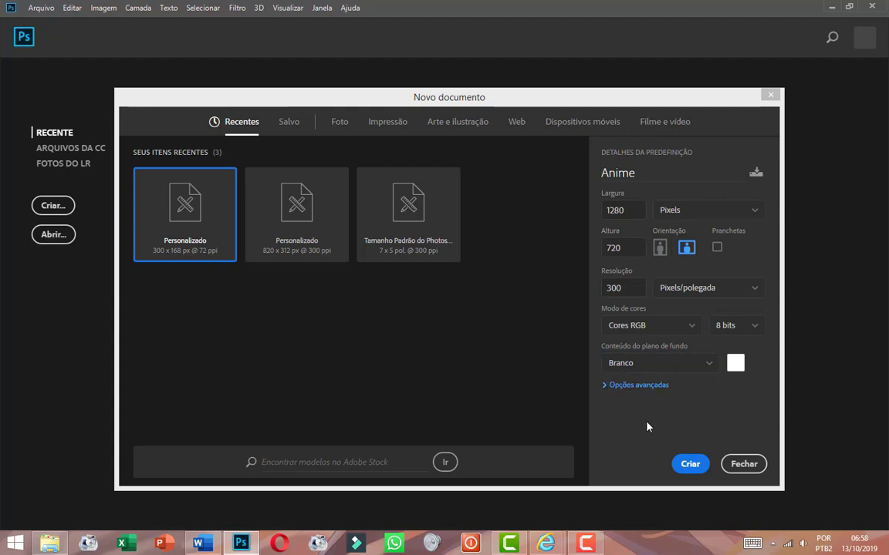
click(684, 466)
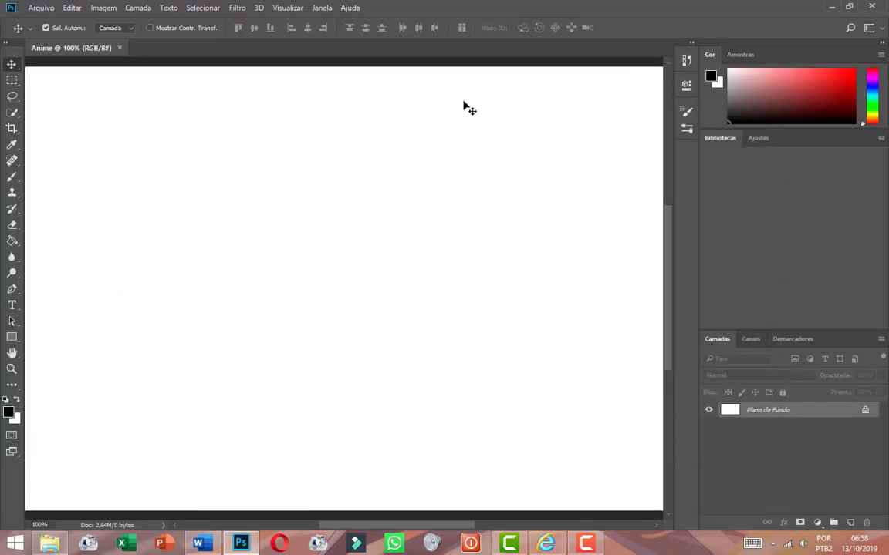
Step: Check the canvas at 100% actual pixels, then fit it back on screen
key(ctrl+0)
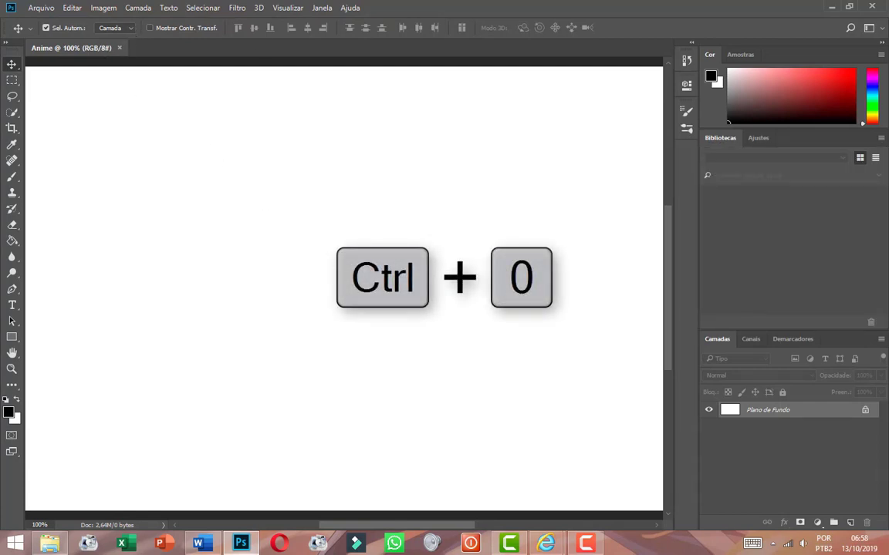
key(ctrl+0)
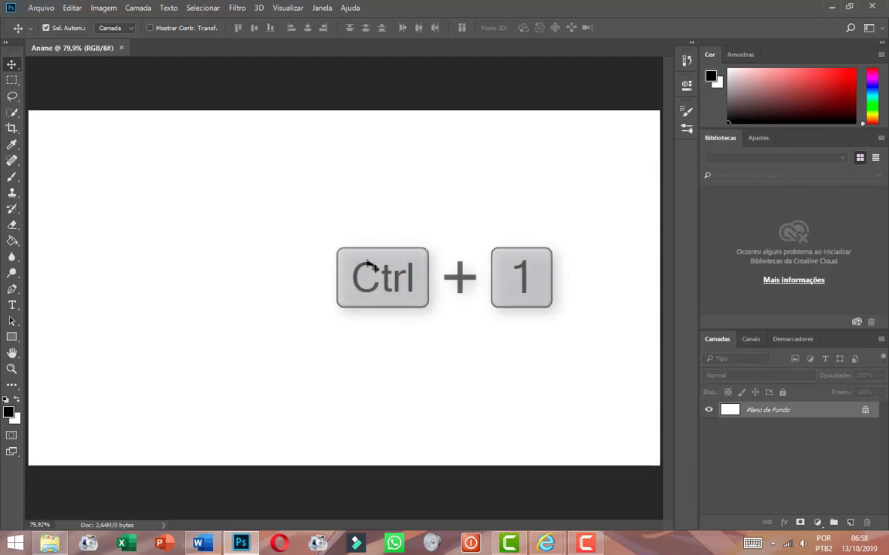
key(ctrl+1)
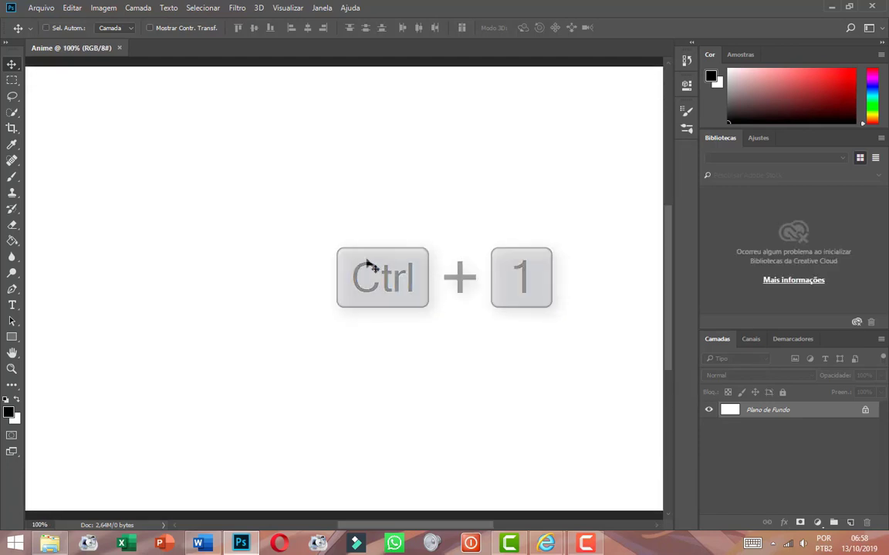
key(ctrl+0)
key(ctrl)
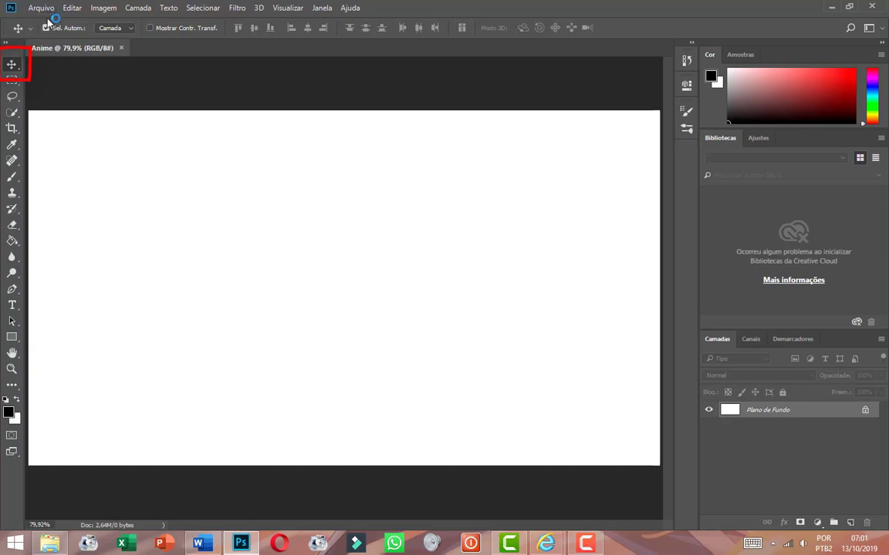
click(13, 80)
click(12, 65)
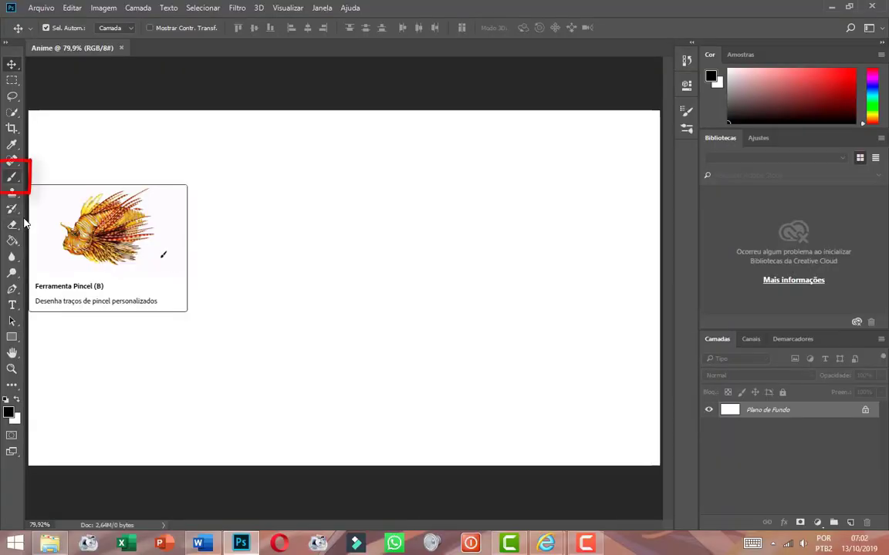
Step: Select the standard Ferramenta Pincel from the Brush tool group
click(12, 176)
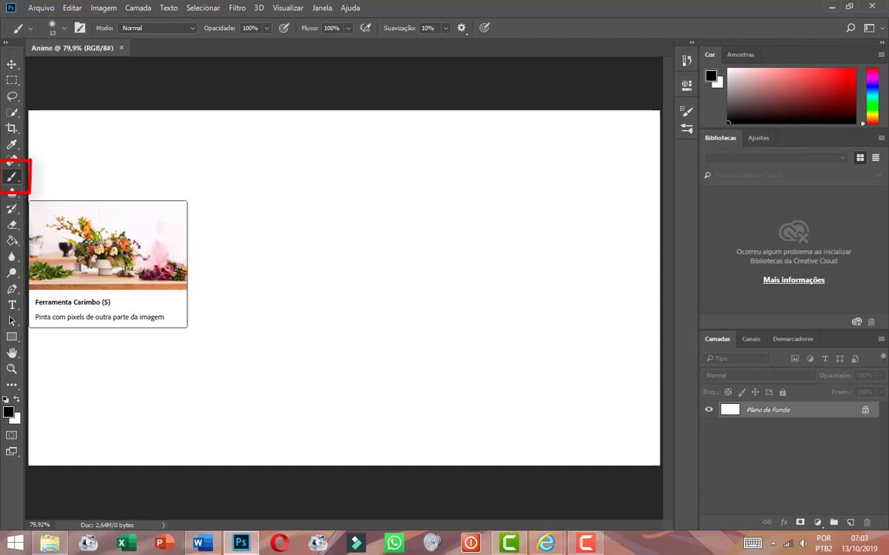
click(18, 179)
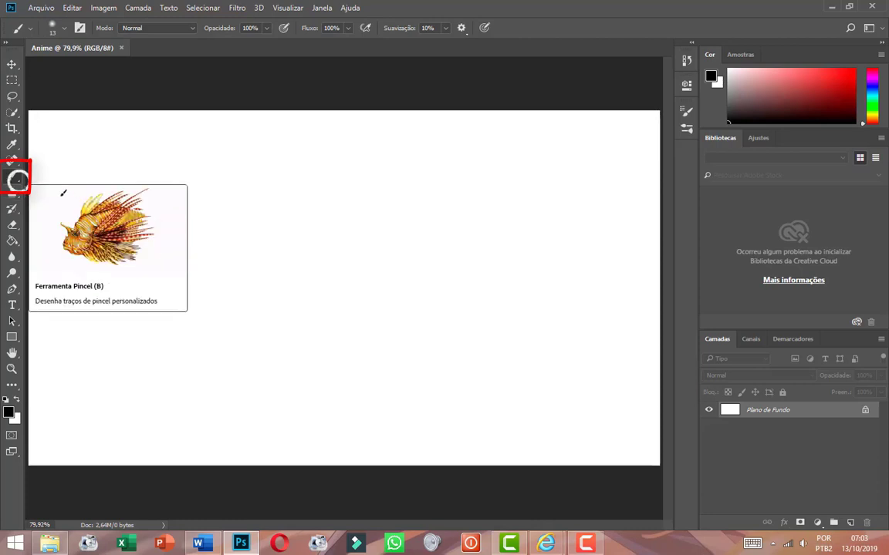
right_click(19, 183)
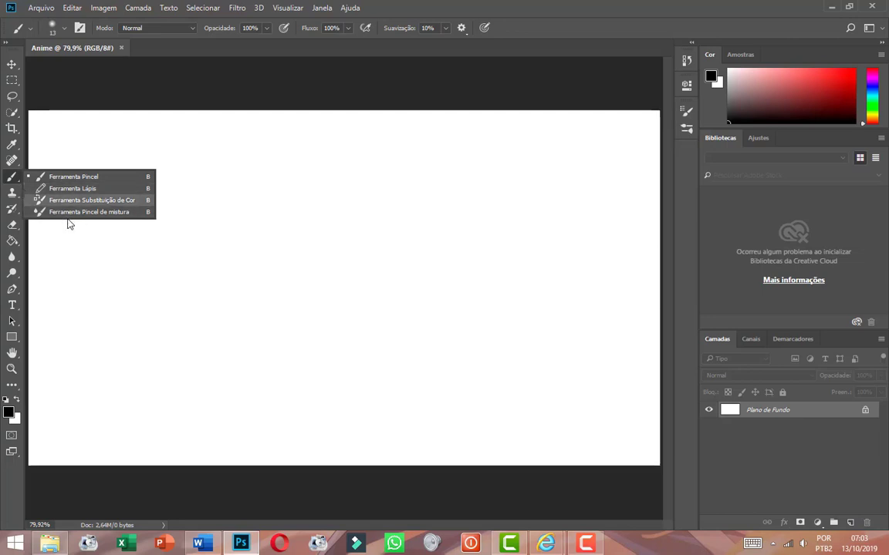
click(75, 177)
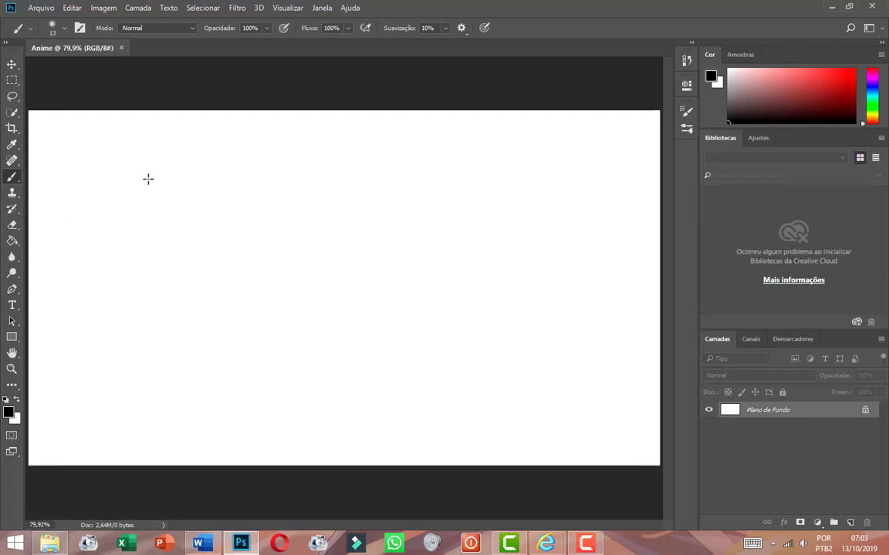
Step: Paint a black zigzag and an S-shaped squiggle on the left, then the head outline with ear
mouse_move(129, 173)
mouse_down()
mouse_move(110, 407)
mouse_move(86, 420)
mouse_up()
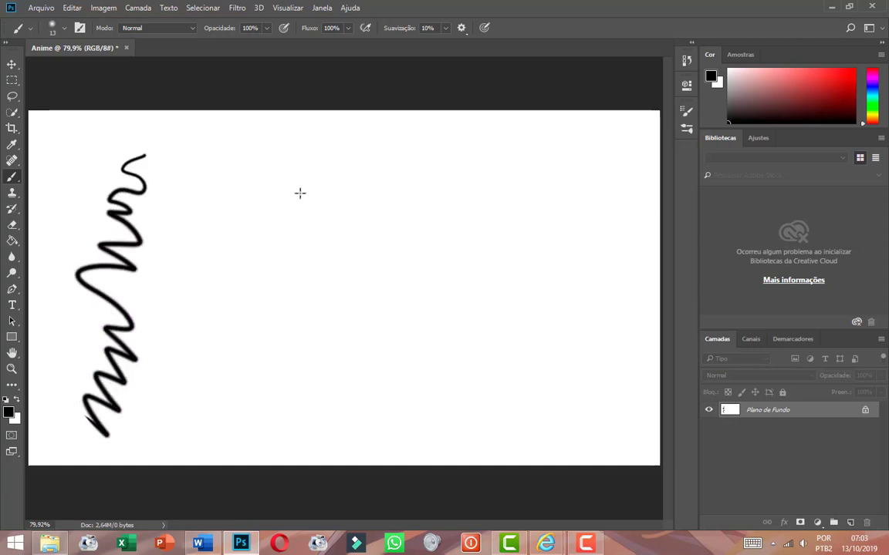
mouse_move(260, 146)
mouse_down()
mouse_move(254, 251)
mouse_move(263, 295)
mouse_move(232, 327)
mouse_move(217, 361)
mouse_move(222, 378)
mouse_up()
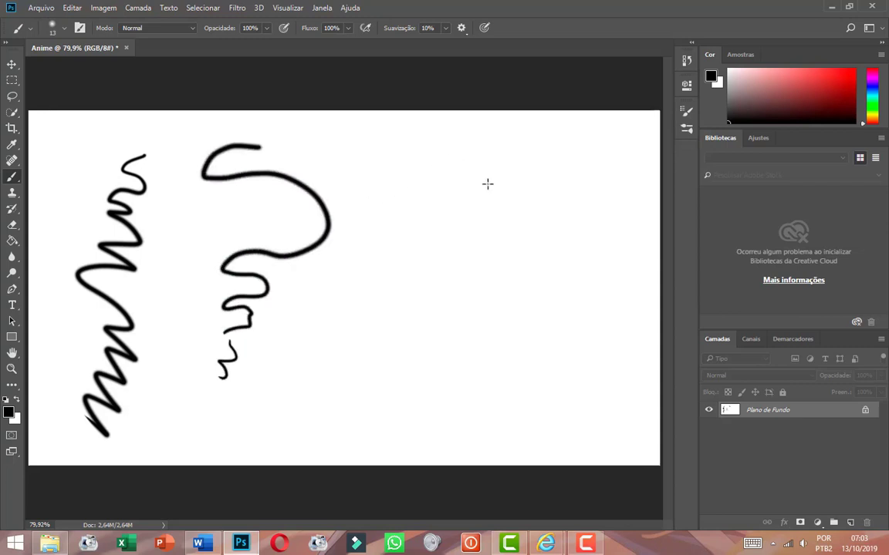
mouse_move(511, 197)
mouse_down()
mouse_move(431, 208)
mouse_move(412, 243)
mouse_move(513, 237)
mouse_move(508, 261)
mouse_move(519, 203)
mouse_move(511, 253)
mouse_up()
drag(515, 218, 514, 233)
Step: Draw eyes with pupils and an angry brow, toothy mouth, hair strokes, nose and neck
drag(446, 202, 509, 199)
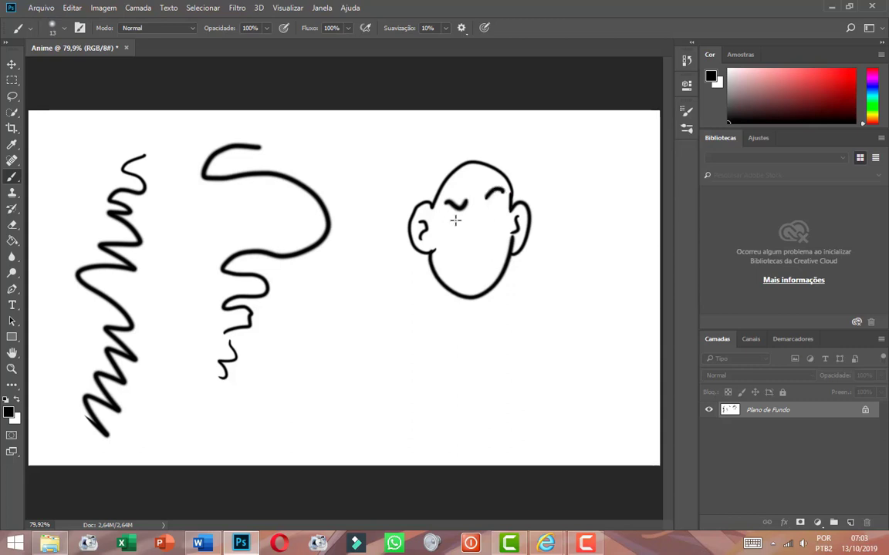
click(454, 223)
drag(445, 199, 457, 207)
click(492, 225)
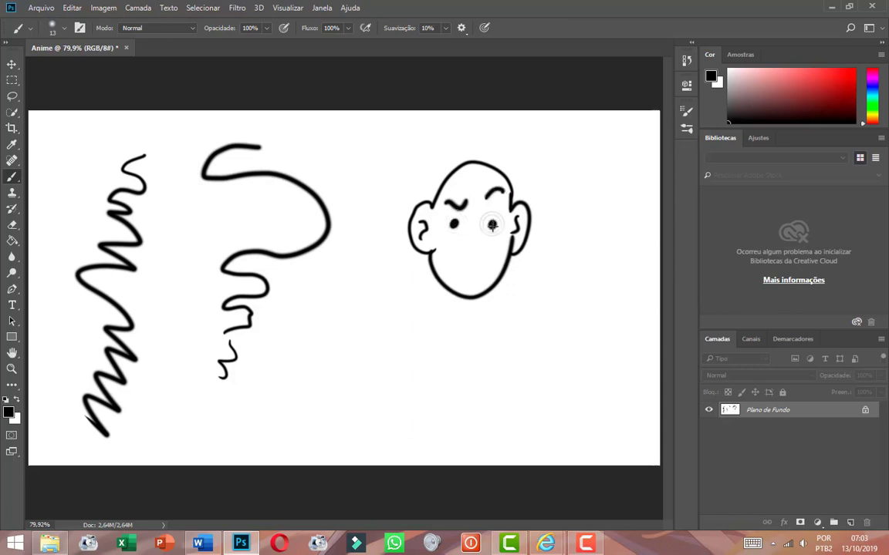
mouse_move(425, 270)
mouse_down()
mouse_move(471, 301)
mouse_move(463, 274)
mouse_move(475, 279)
mouse_up()
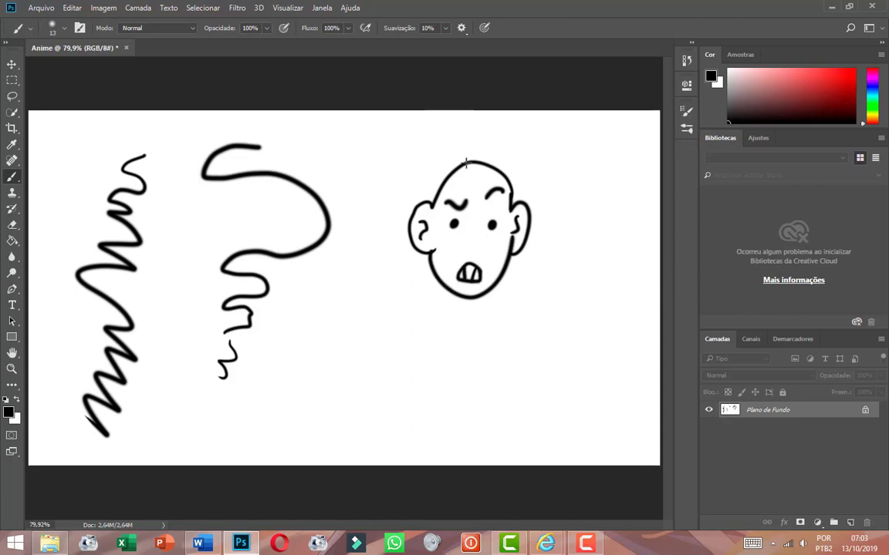
mouse_move(467, 152)
mouse_down()
mouse_move(467, 169)
mouse_move(488, 168)
mouse_up()
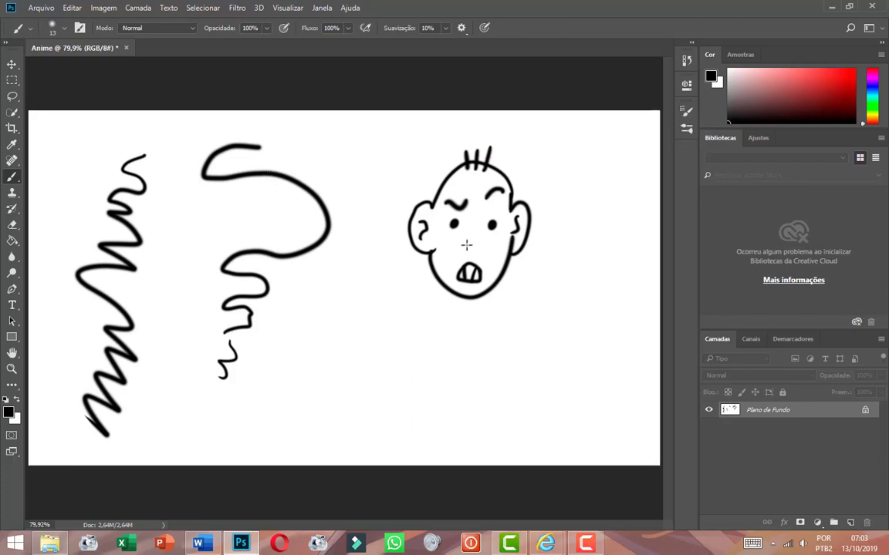
drag(465, 245, 473, 247)
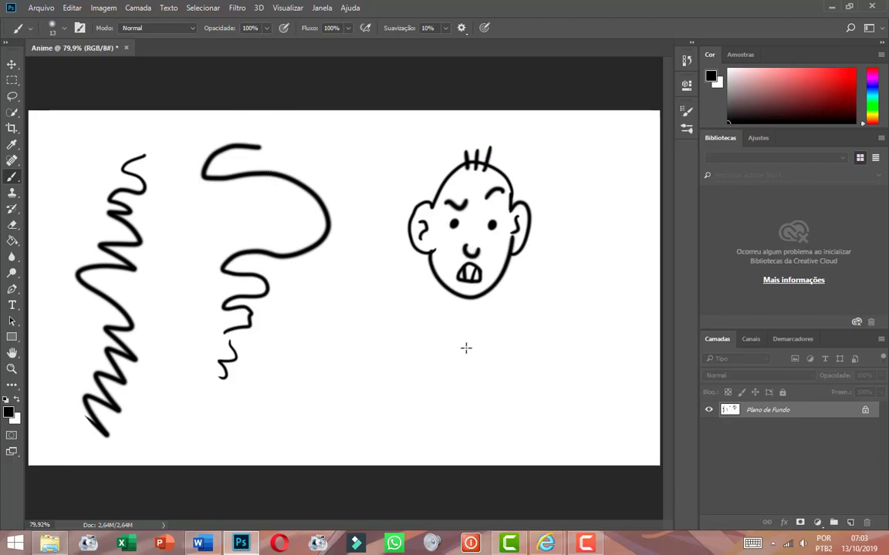
mouse_move(454, 295)
mouse_down()
mouse_move(452, 308)
mouse_move(476, 310)
mouse_up()
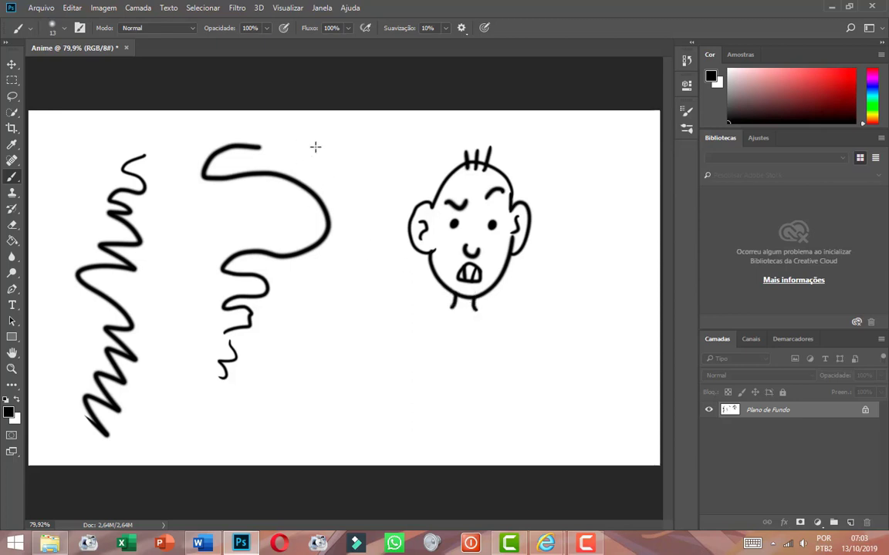
Step: Drag a Rectangular Marquee selection from the canvas's top-left corner
click(12, 80)
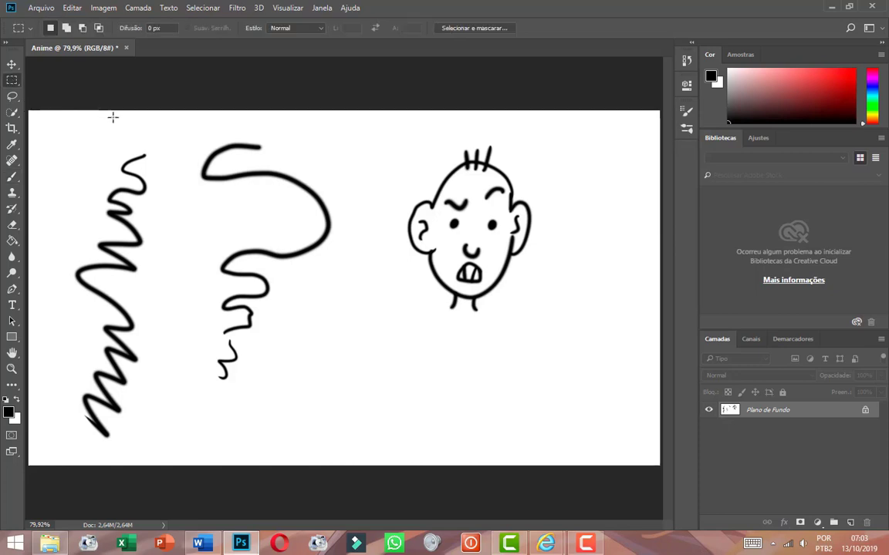
drag(36, 117, 554, 465)
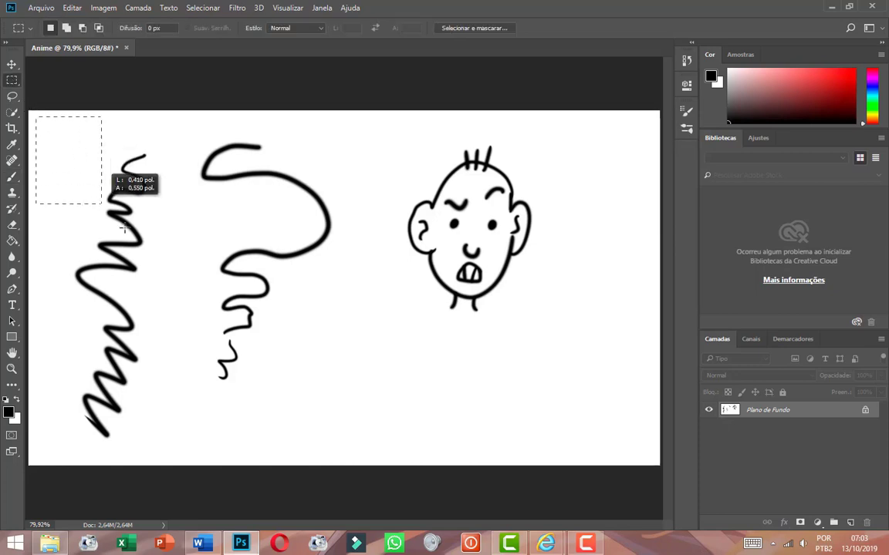